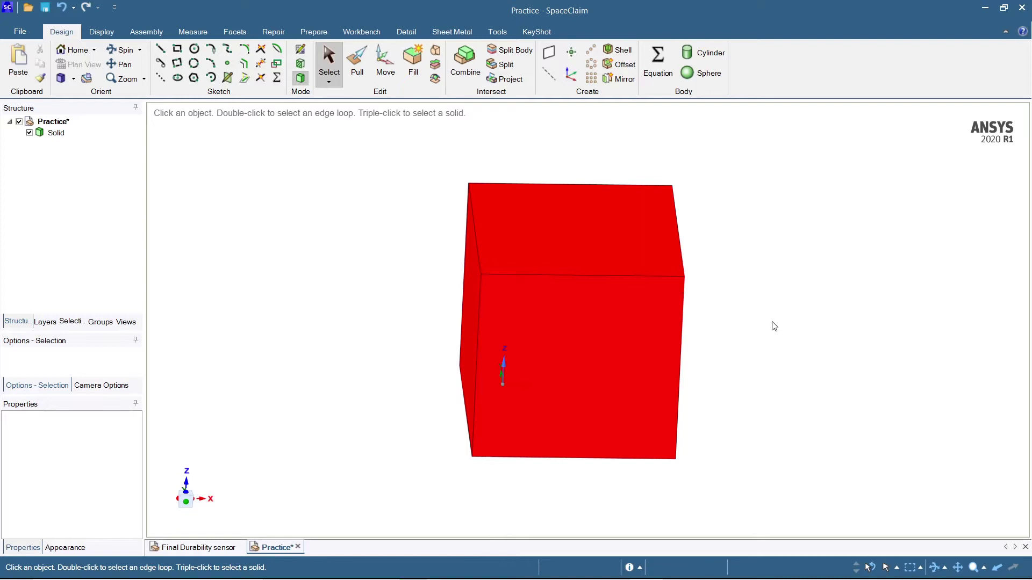
Step: Turn the red cube to its top face and place three datum planes there with the Plane tool
{"action": "middle_click_drag", "start_coordinate": [774, 326], "coordinate": [767, 382]}
{"action": "left_click", "coordinate": [648, 260]}
{"action": "key", "text": "Escape"}
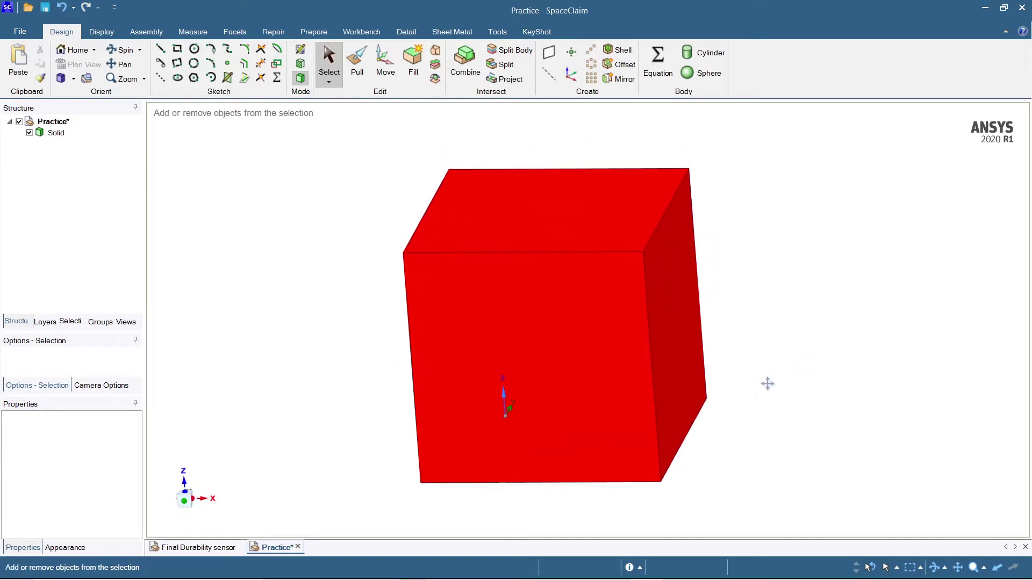
{"action": "left_click", "coordinate": [549, 53]}
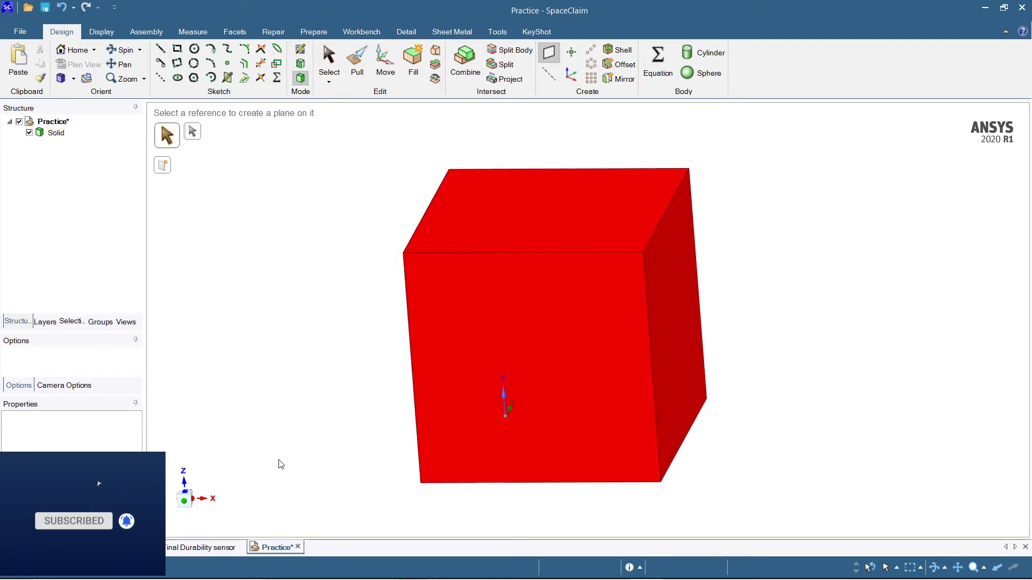
{"action": "left_click", "coordinate": [515, 226]}
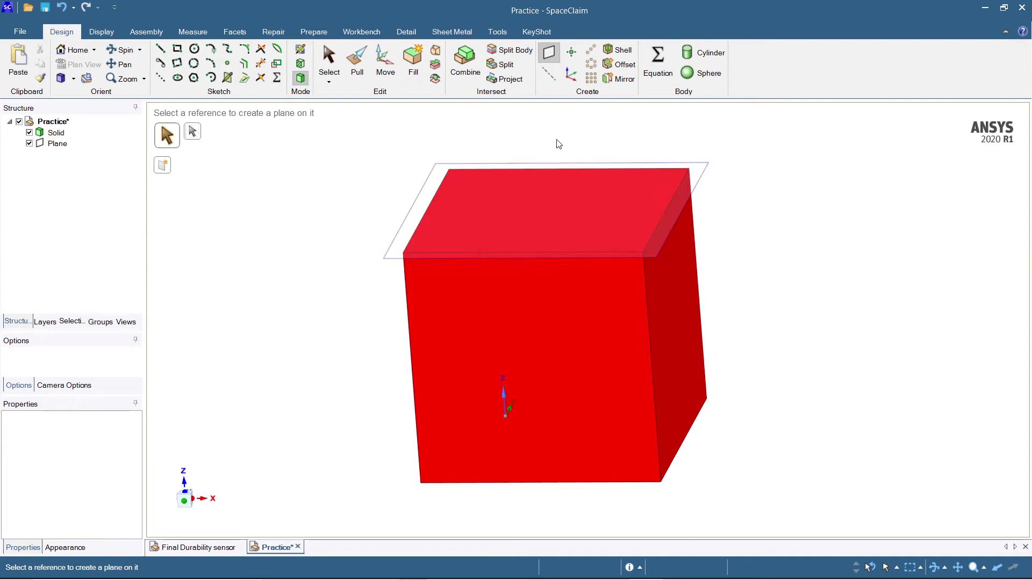
{"action": "left_click", "coordinate": [599, 202]}
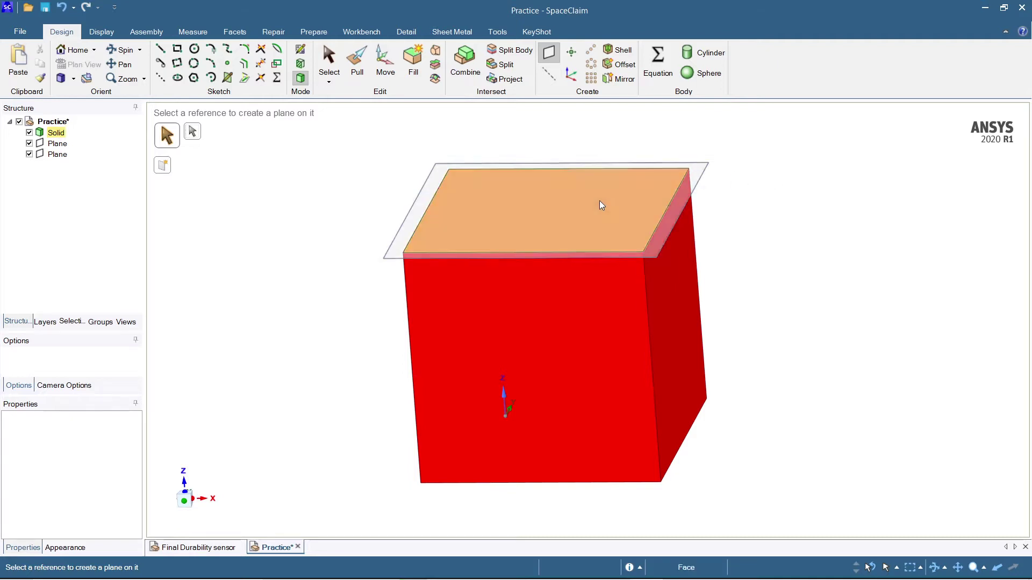
{"action": "left_click", "coordinate": [434, 180]}
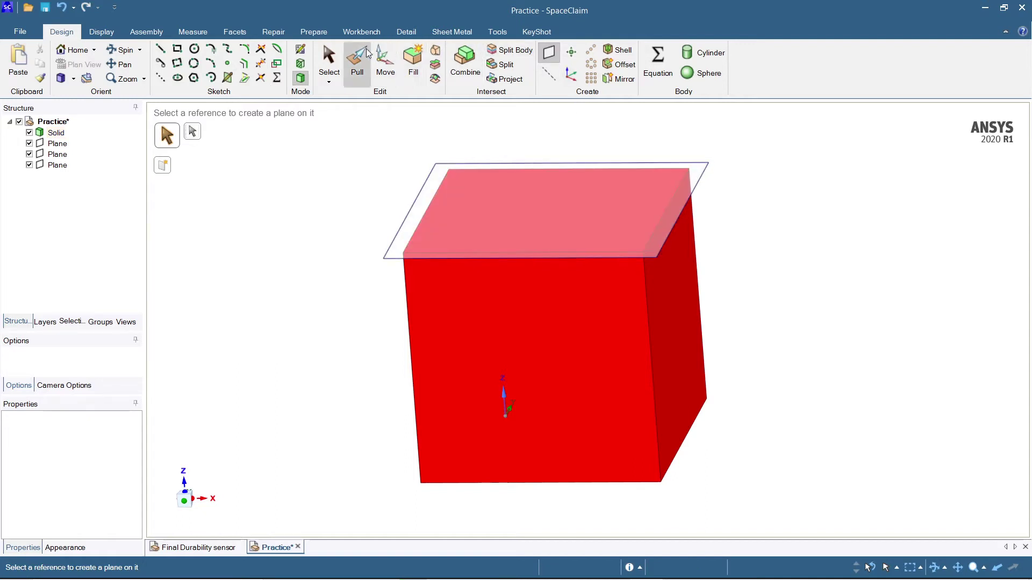
Step: Move one top-face plane 50 mm down along Z into the cube
{"action": "left_click", "coordinate": [384, 54]}
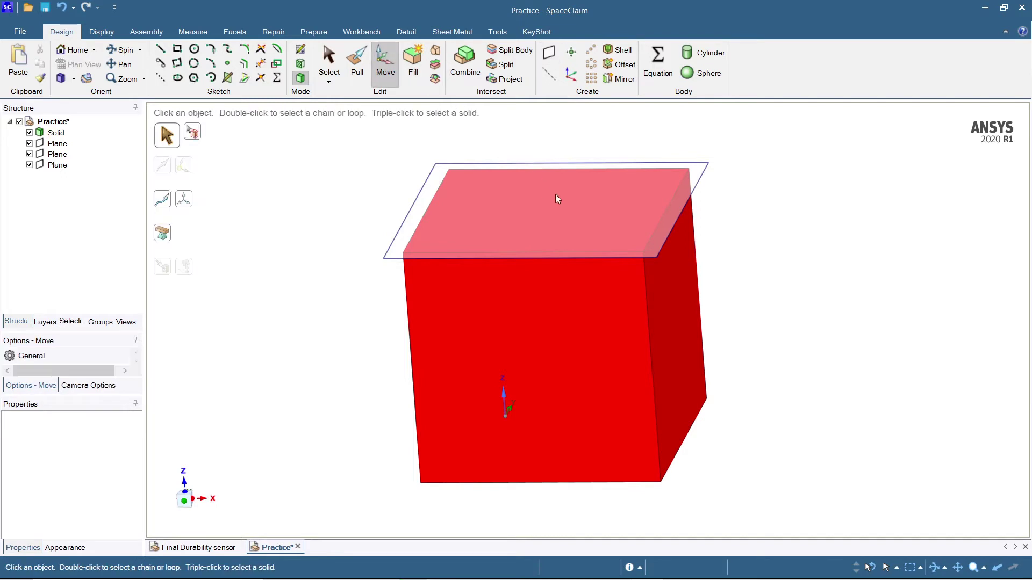
{"action": "left_click", "coordinate": [698, 183]}
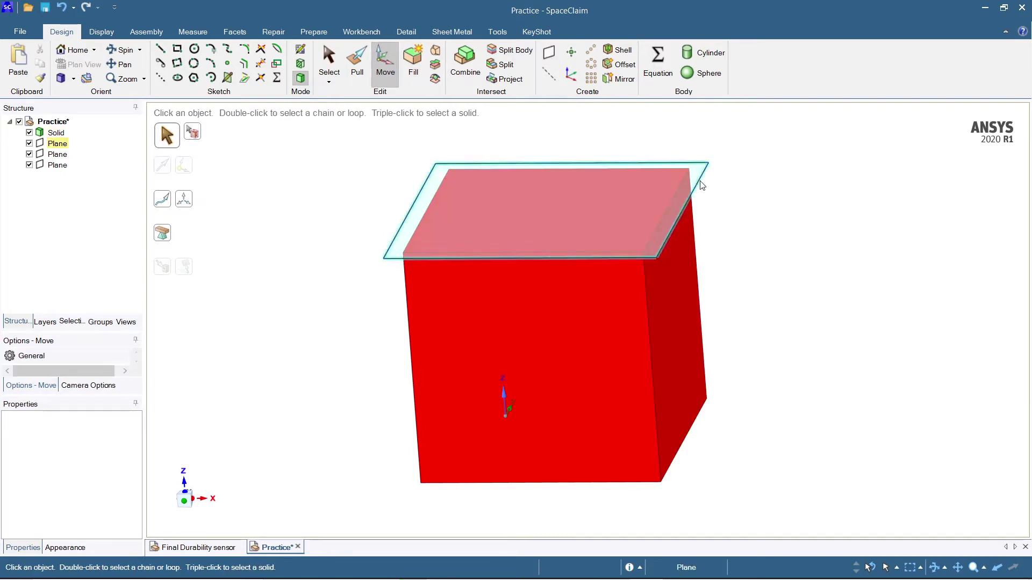
{"action": "left_click", "coordinate": [701, 185]}
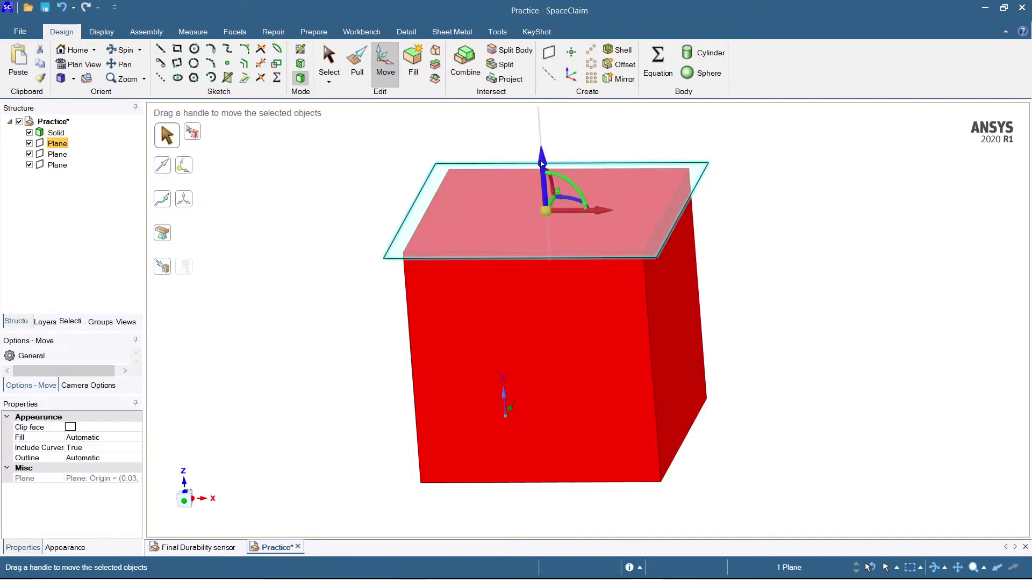
{"action": "left_click_drag", "start_coordinate": [545, 189], "coordinate": [546, 202]}
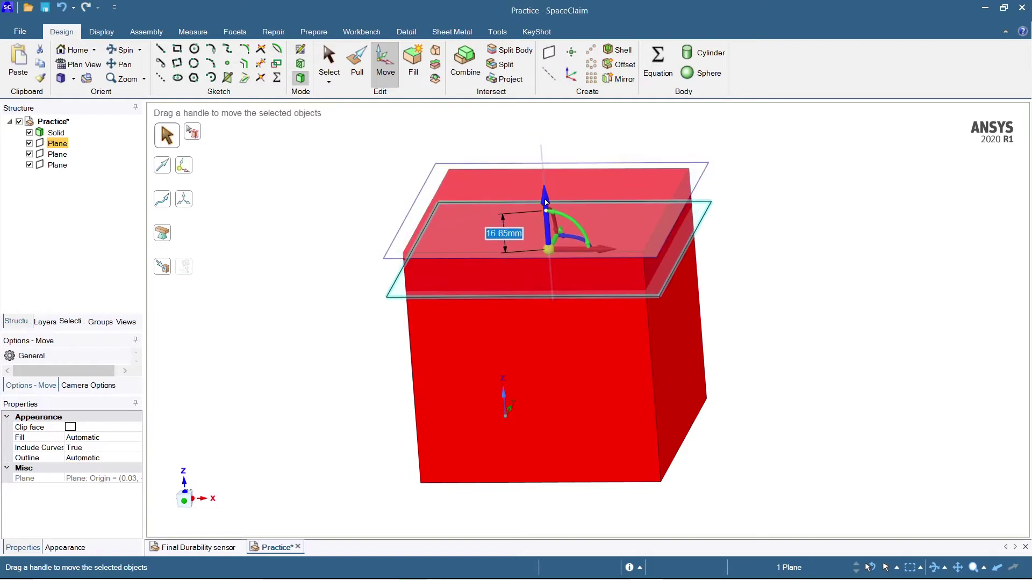
{"action": "type", "text": "5"}
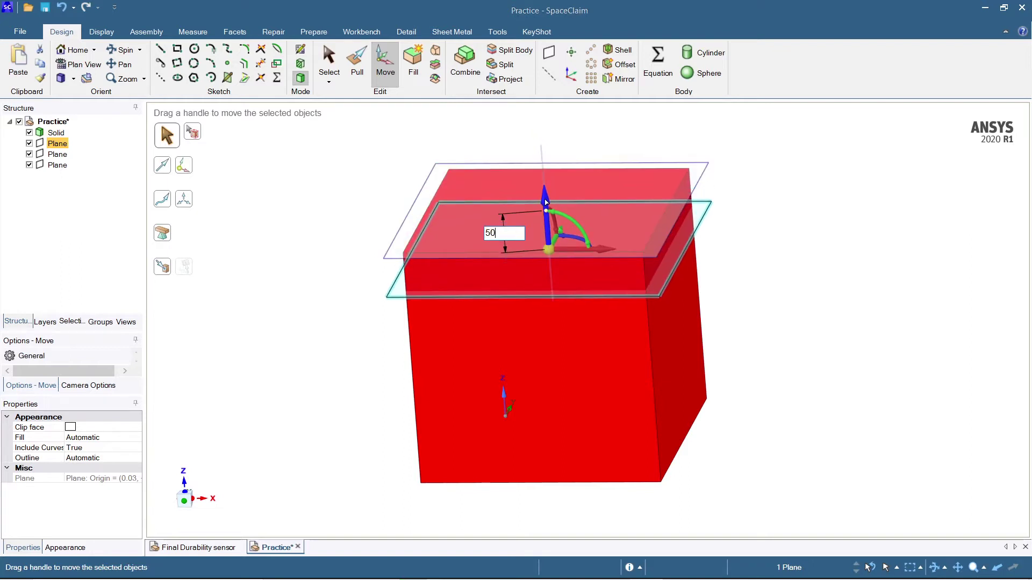
{"action": "type", "text": "0"}
{"action": "key", "text": "Return"}
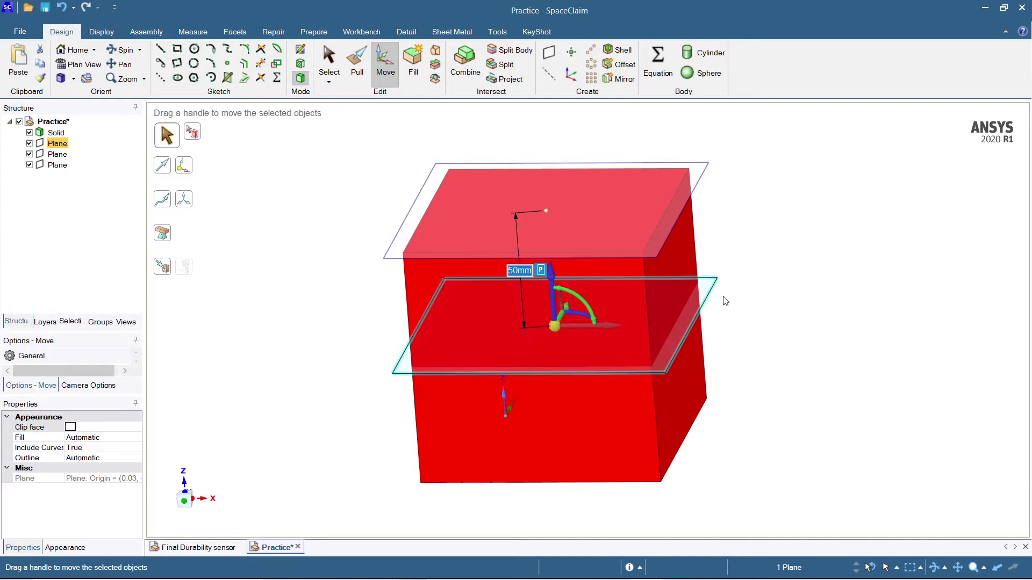
{"action": "left_click", "coordinate": [782, 282]}
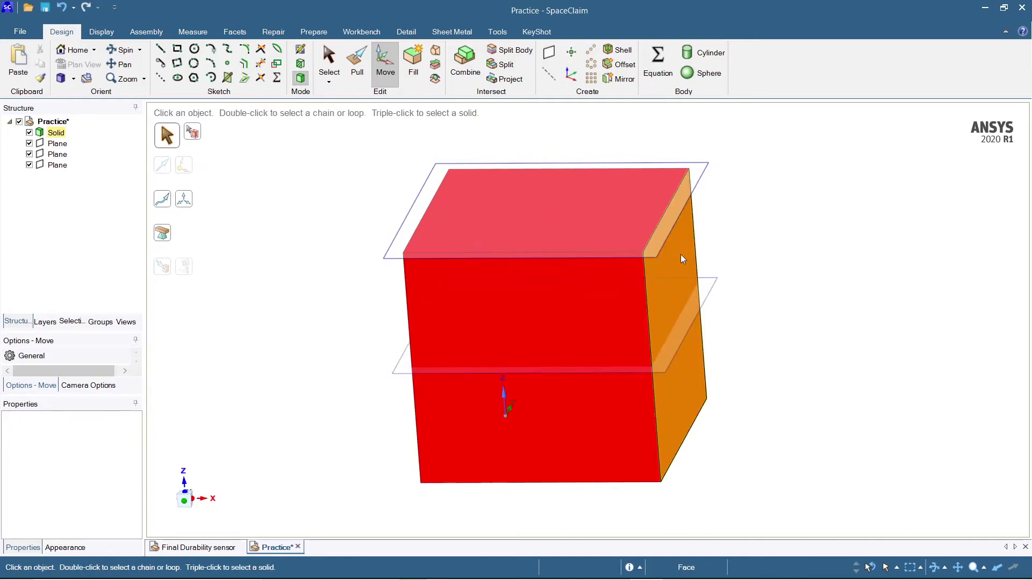
Step: Delete the two extra planes left on the cube's top face
{"action": "left_click", "coordinate": [706, 170]}
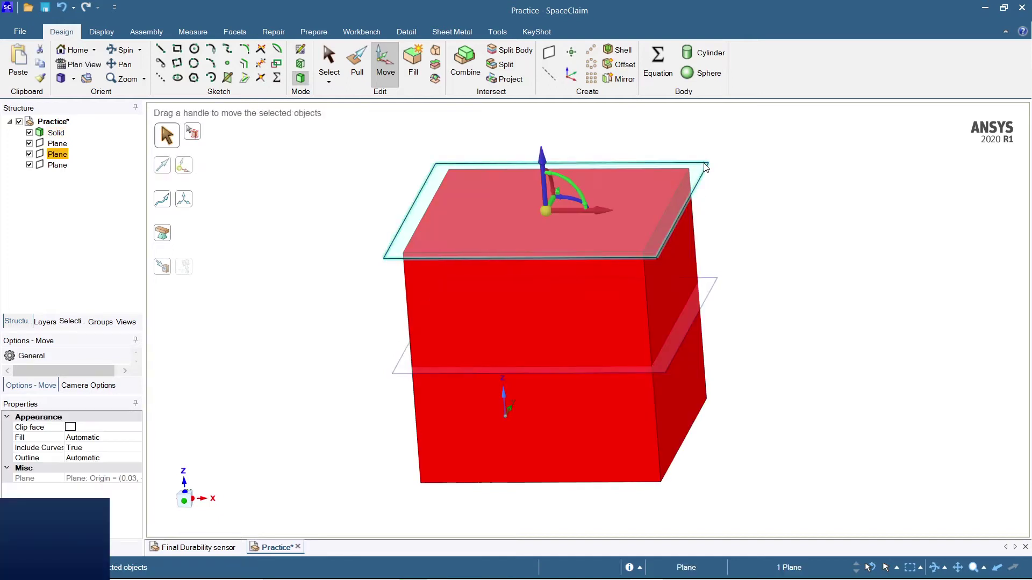
{"action": "key", "text": "Delete"}
{"action": "left_click", "coordinate": [706, 168]}
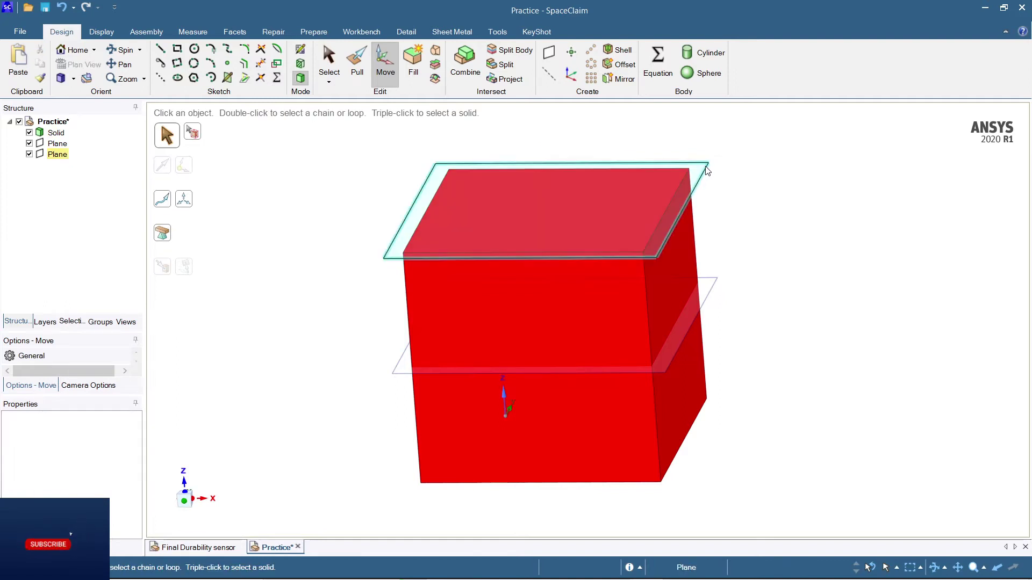
{"action": "key", "text": "Delete"}
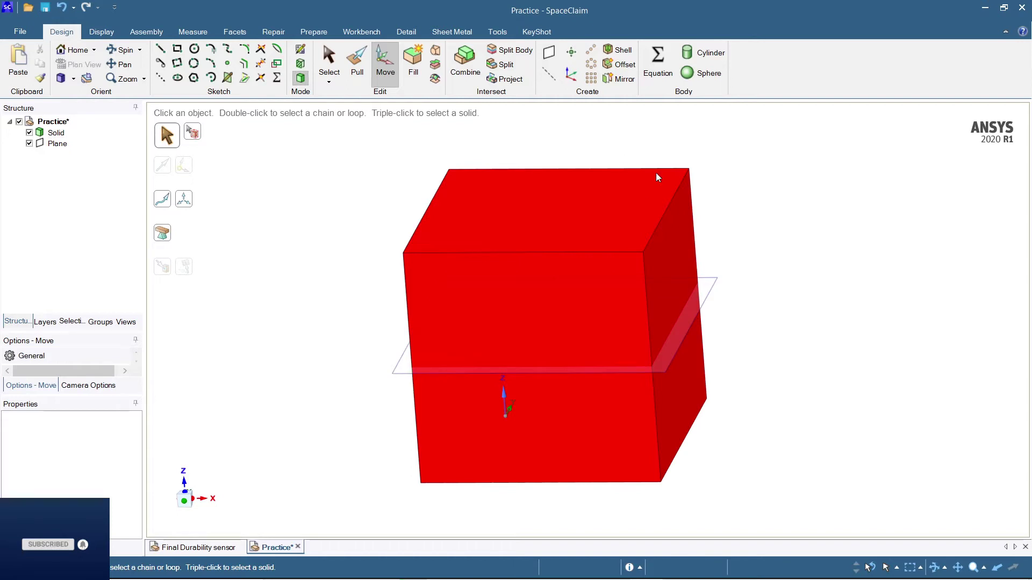
Step: Split the cube with the 50 mm offset plane into Solid and Solid1 using Split Body
{"action": "left_click", "coordinate": [514, 50]}
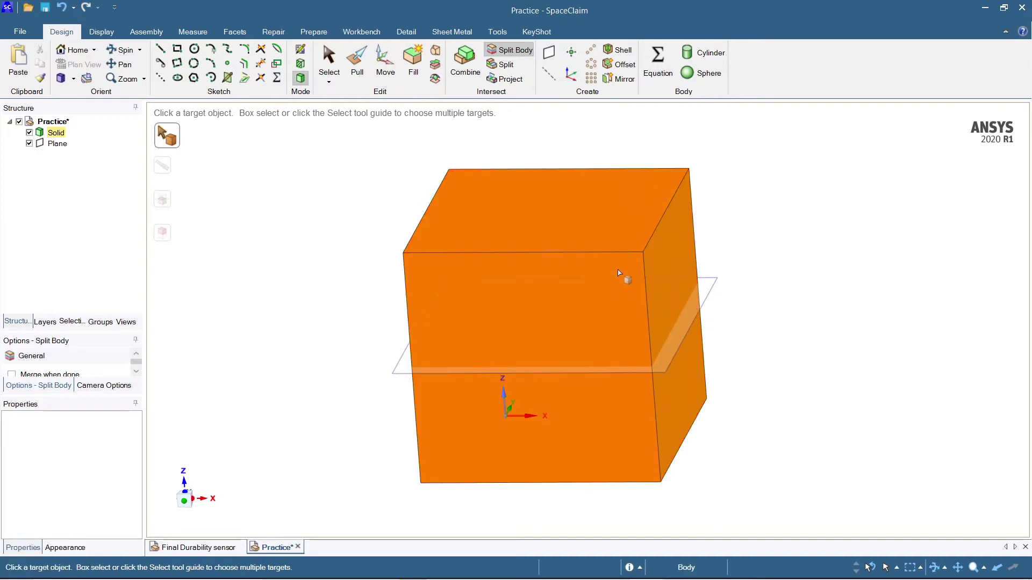
{"action": "left_click", "coordinate": [593, 217]}
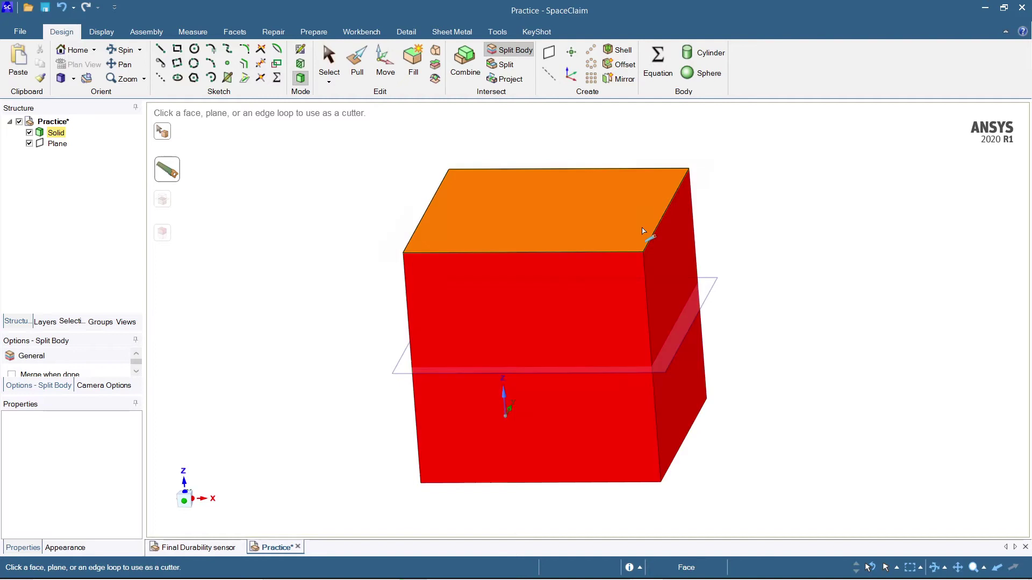
{"action": "left_click", "coordinate": [701, 301]}
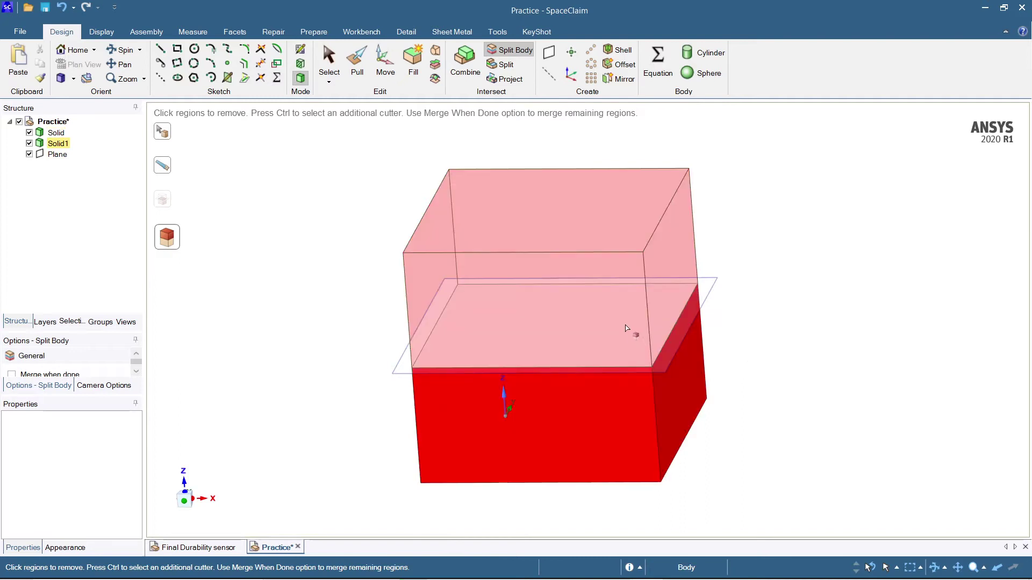
{"action": "left_click", "coordinate": [806, 271]}
{"action": "mouse_move", "coordinate": [820, 267]}
{"action": "middle_mouse_down"}
{"action": "mouse_move", "coordinate": [837, 253]}
{"action": "mouse_move", "coordinate": [815, 253]}
{"action": "middle_mouse_up"}
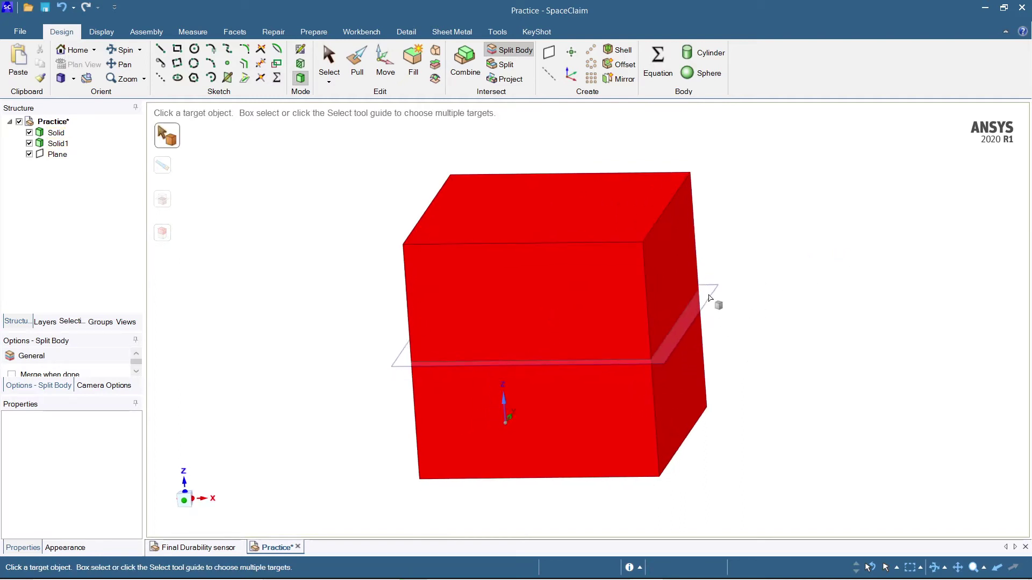
{"action": "key", "text": "Escape"}
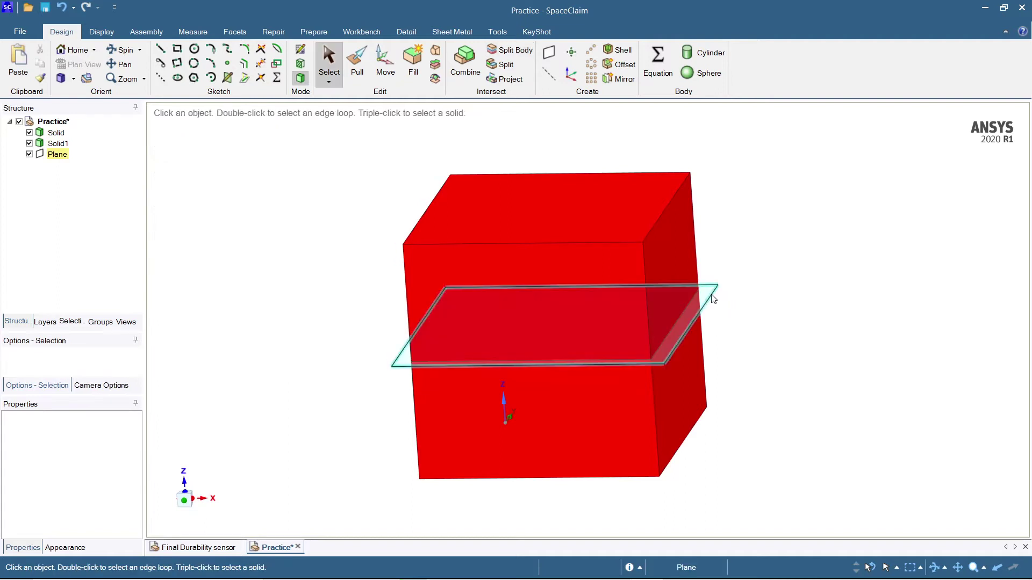
Step: Delete the cutting plane and colour the entire lower body pale green, with Target set to Body
{"action": "left_click", "coordinate": [712, 299]}
{"action": "key", "text": "Delete"}
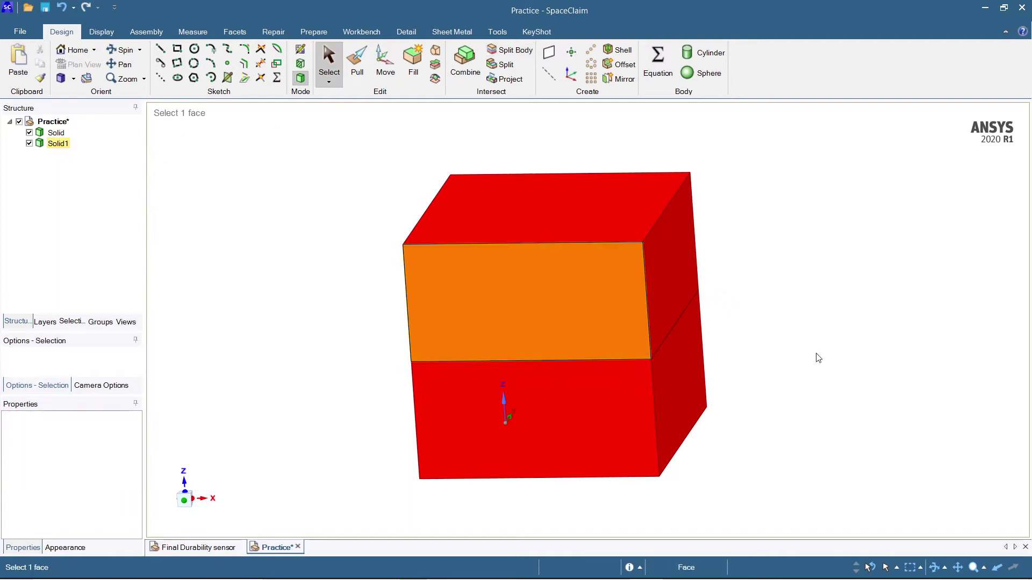
{"action": "middle_click_drag", "start_coordinate": [908, 366], "coordinate": [857, 385]}
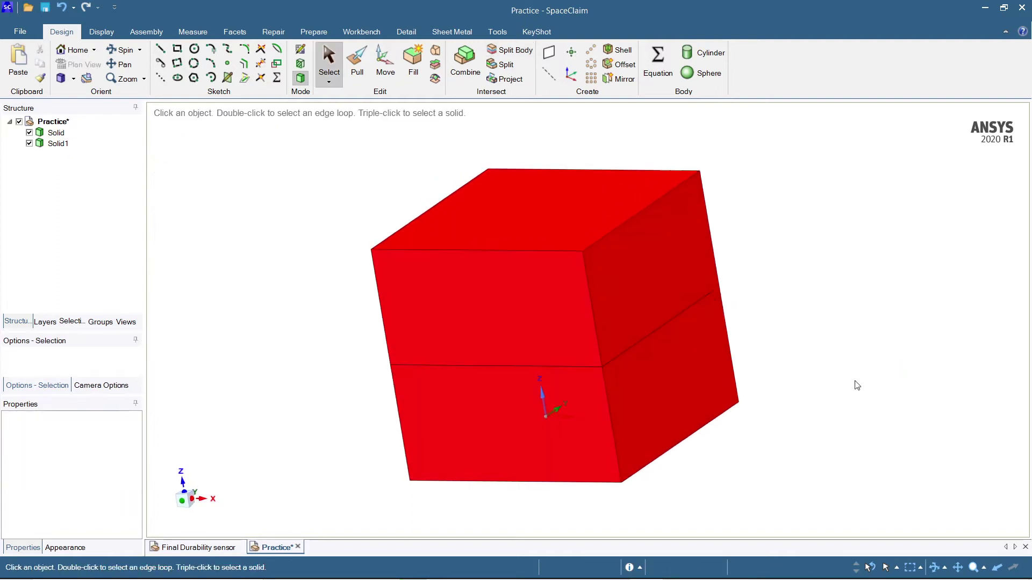
{"action": "left_click", "coordinate": [462, 398]}
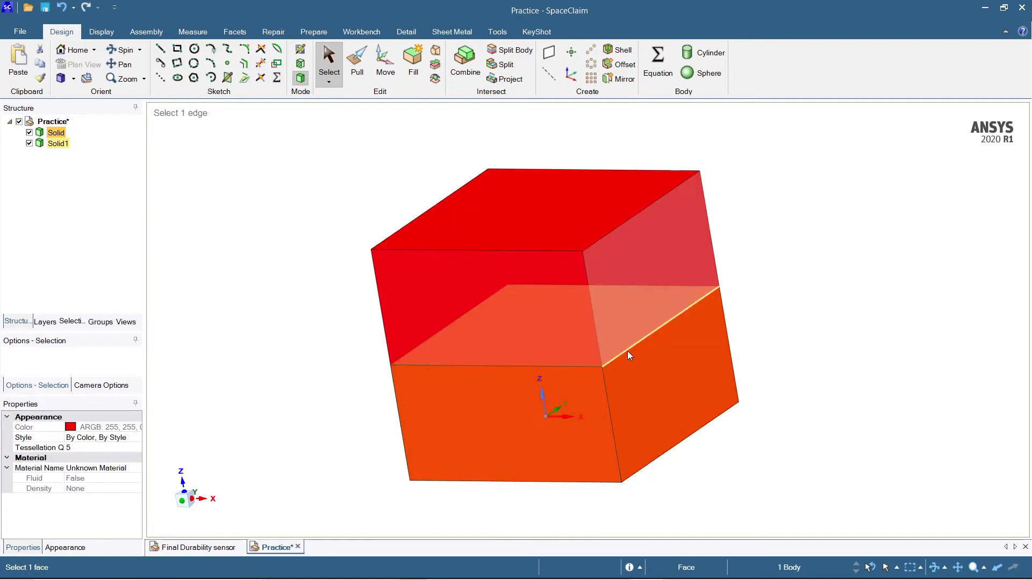
{"action": "left_click", "coordinate": [643, 379]}
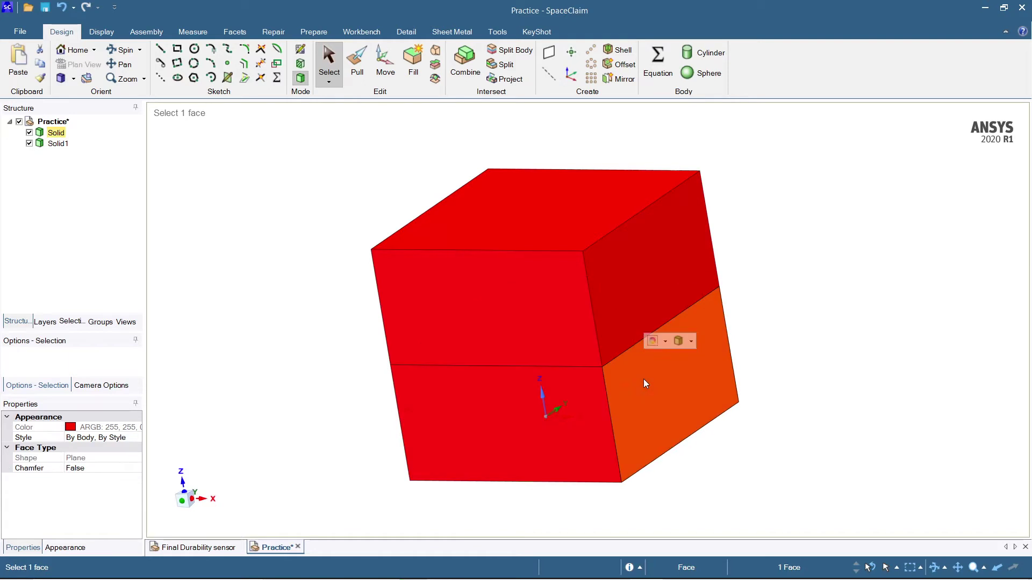
{"action": "left_click", "coordinate": [665, 341]}
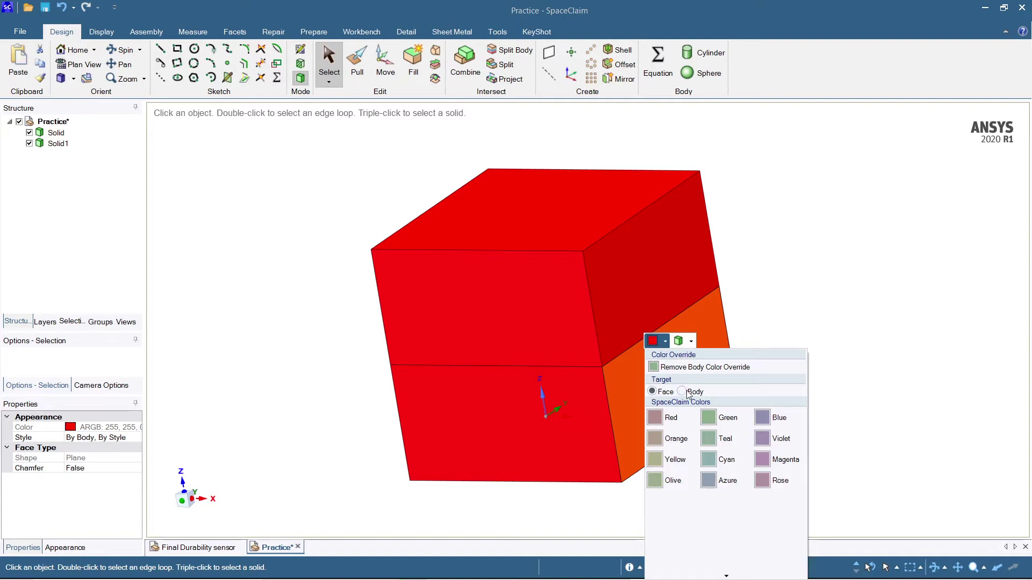
{"action": "left_click", "coordinate": [682, 392]}
{"action": "left_click", "coordinate": [694, 366]}
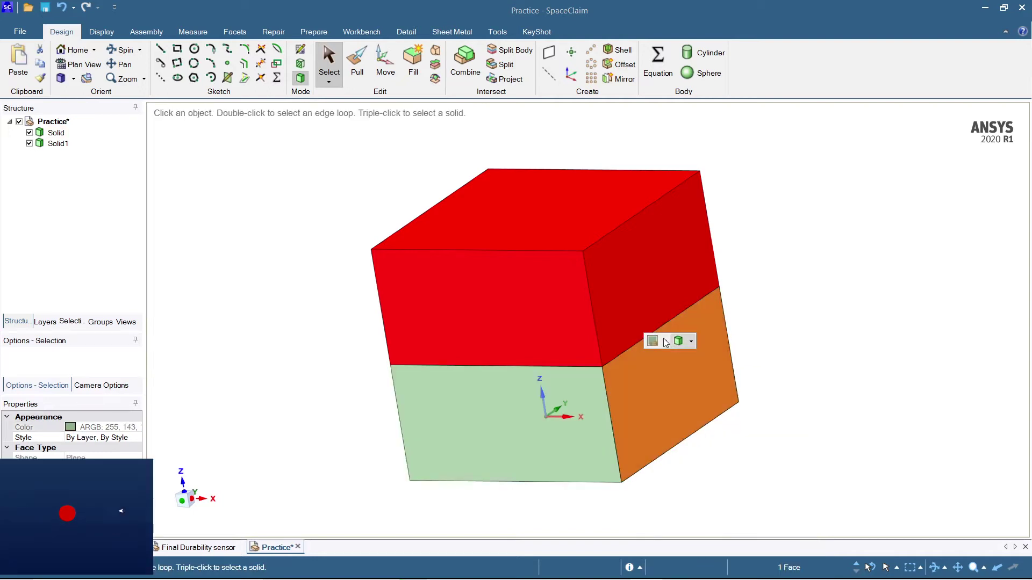
{"action": "middle_click_drag", "start_coordinate": [726, 330], "coordinate": [718, 394]}
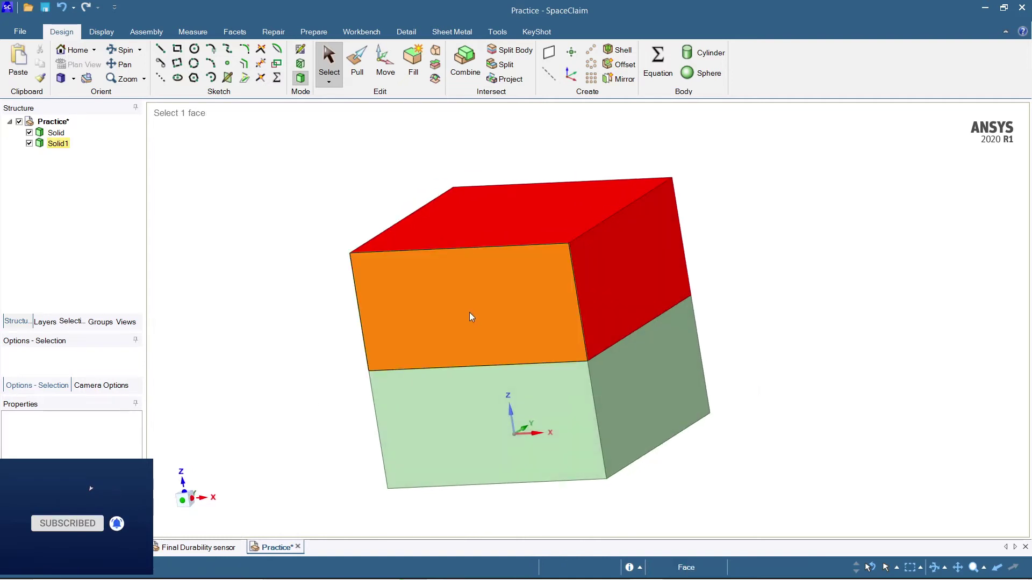
Step: Select the upper and lower front faces and create a datum plane on them
{"action": "left_click", "coordinate": [479, 415]}
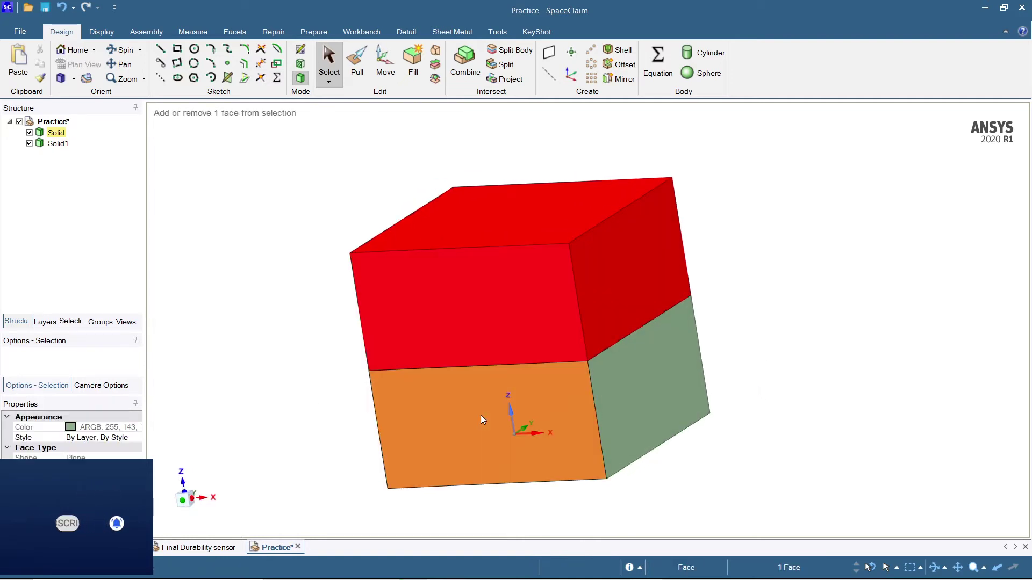
{"action": "left_click", "coordinate": [475, 329], "text": "ctrl"}
{"action": "left_click", "coordinate": [788, 322]}
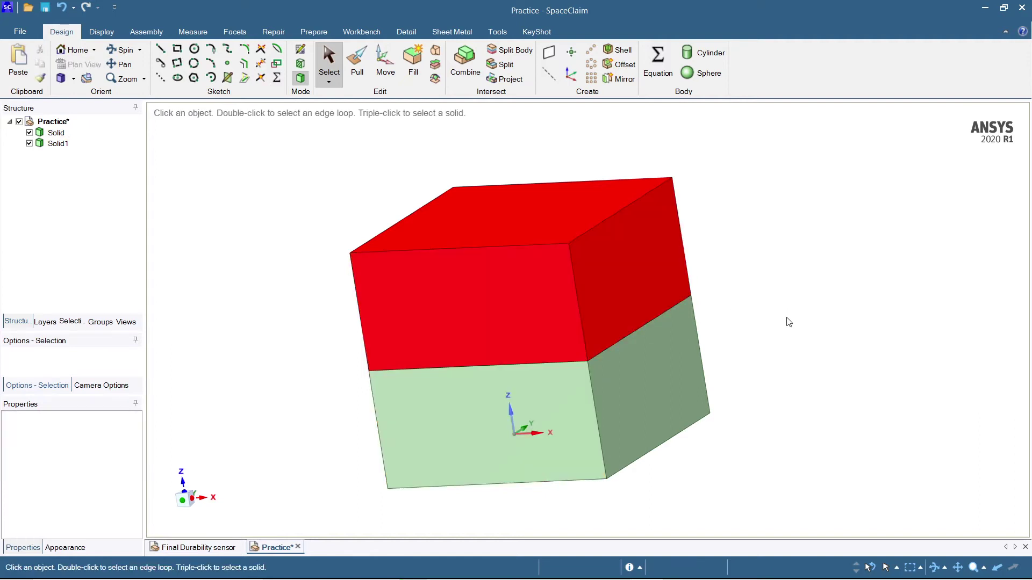
{"action": "left_click", "coordinate": [486, 425]}
{"action": "left_click", "coordinate": [491, 340], "text": "ctrl"}
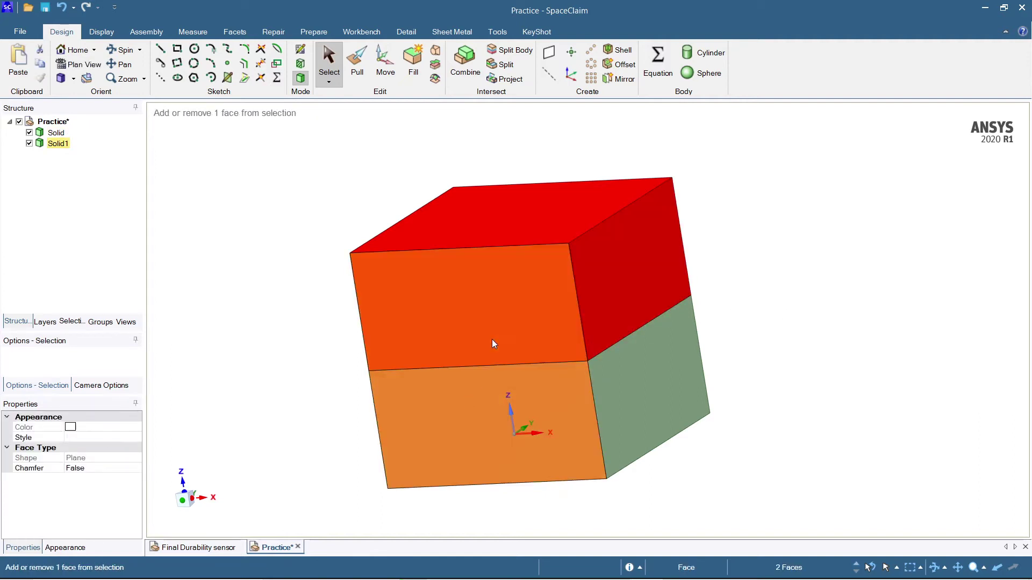
{"action": "left_click", "coordinate": [548, 52]}
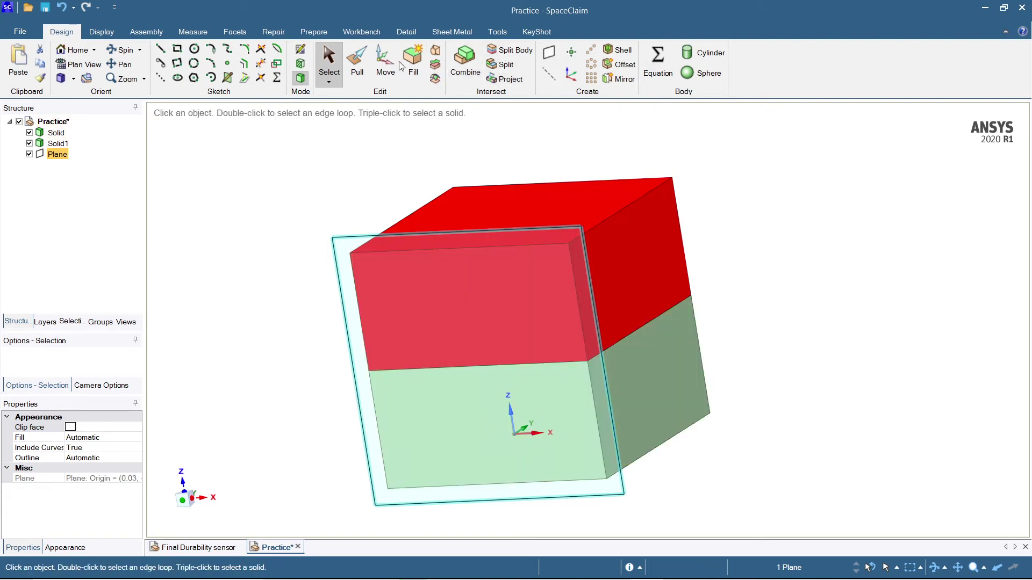
Step: Move the front datum plane 50 mm back into the cube, parallel to the front face
{"action": "left_click", "coordinate": [382, 60]}
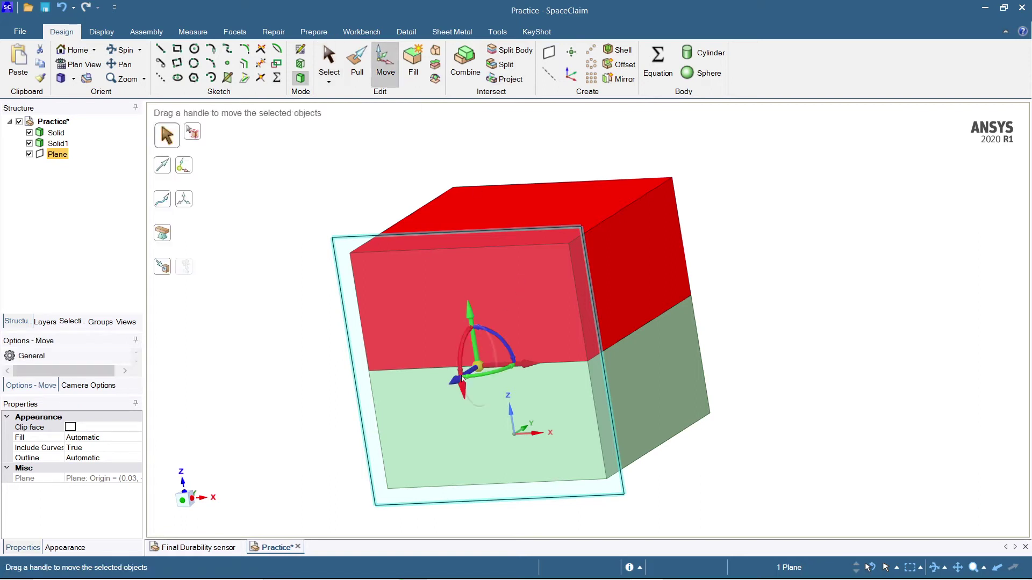
{"action": "left_click_drag", "start_coordinate": [451, 384], "coordinate": [485, 368]}
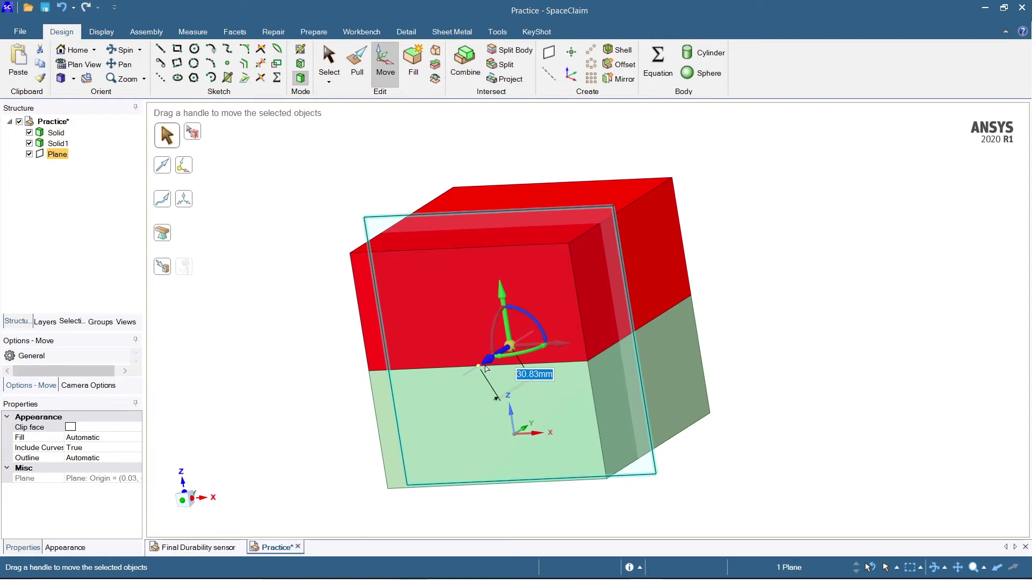
{"action": "type", "text": "50"}
{"action": "key", "text": "Return"}
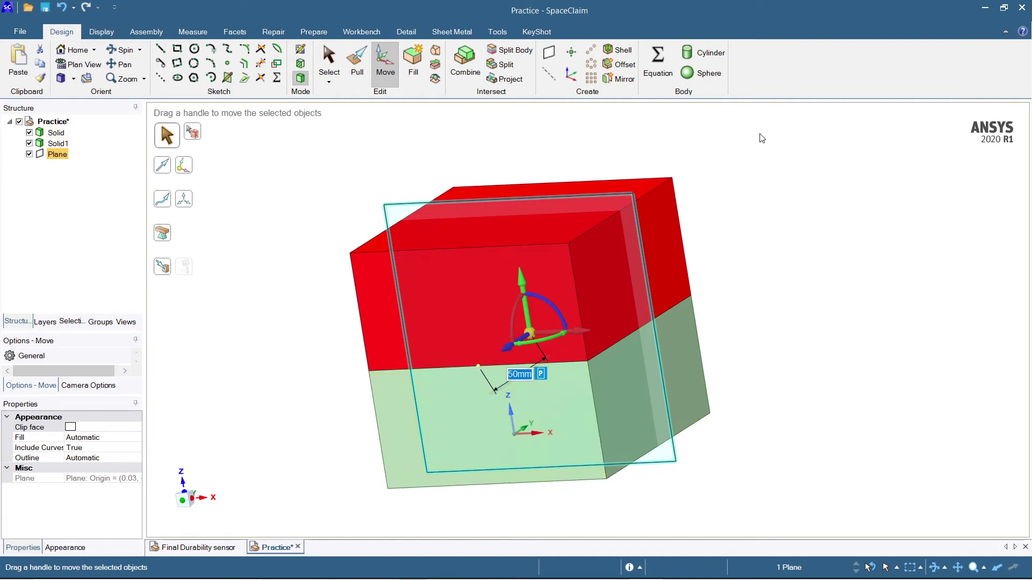
{"action": "key", "text": "Escape"}
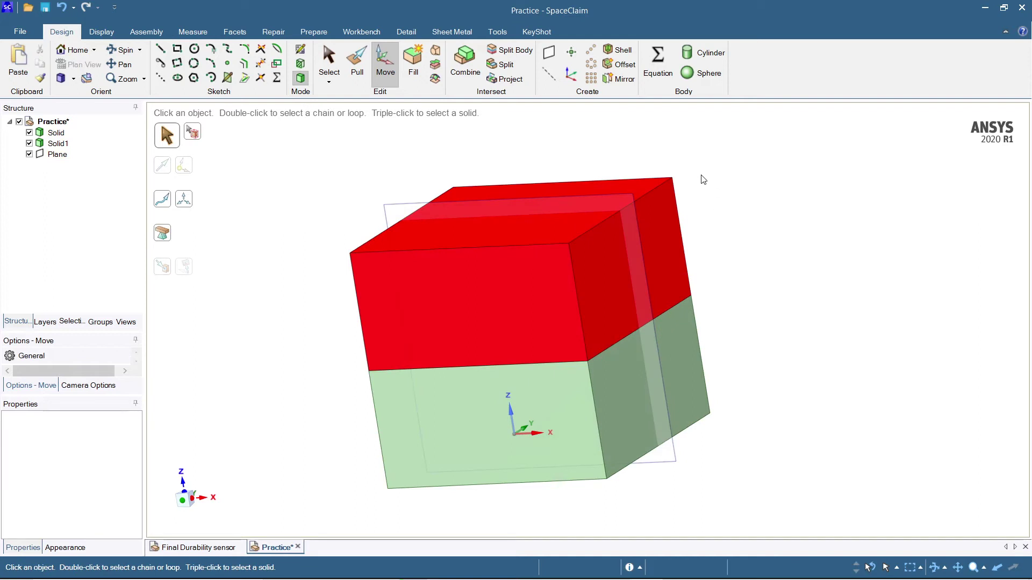
Step: Split the upper red solid at the front plane into front and back pieces, then delete the plane
{"action": "left_click", "coordinate": [501, 52]}
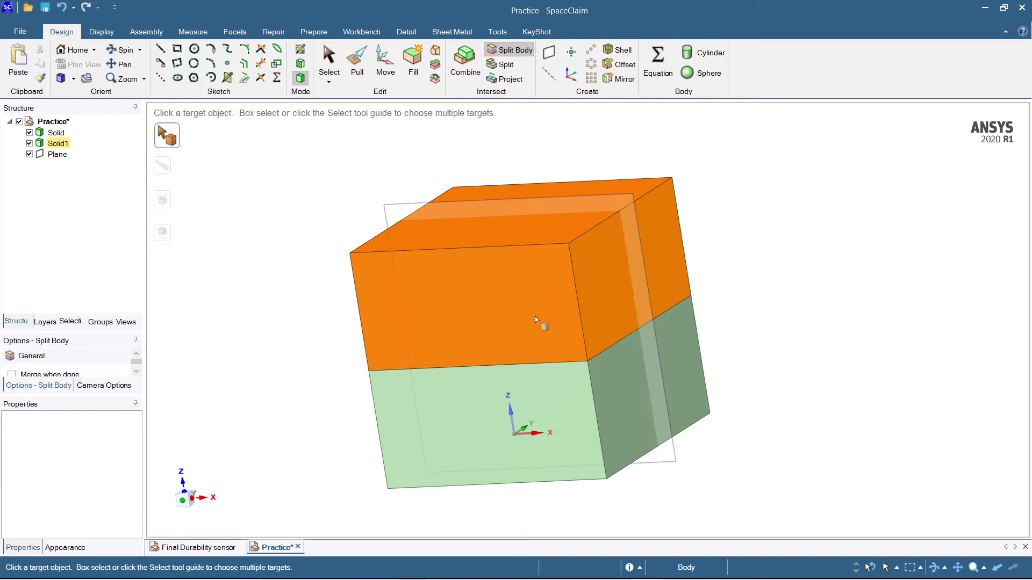
{"action": "left_click", "coordinate": [520, 320]}
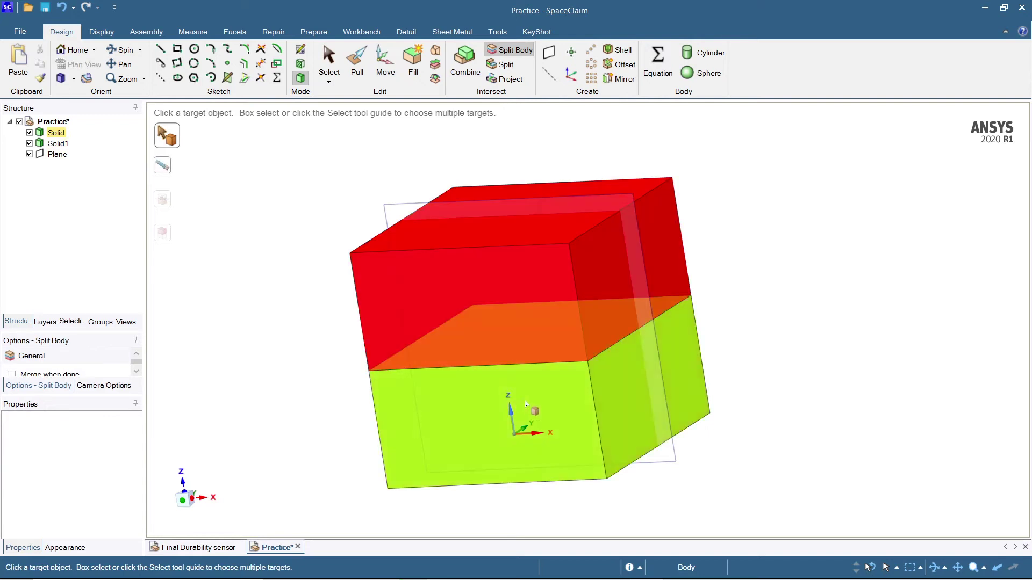
{"action": "left_click", "coordinate": [618, 195]}
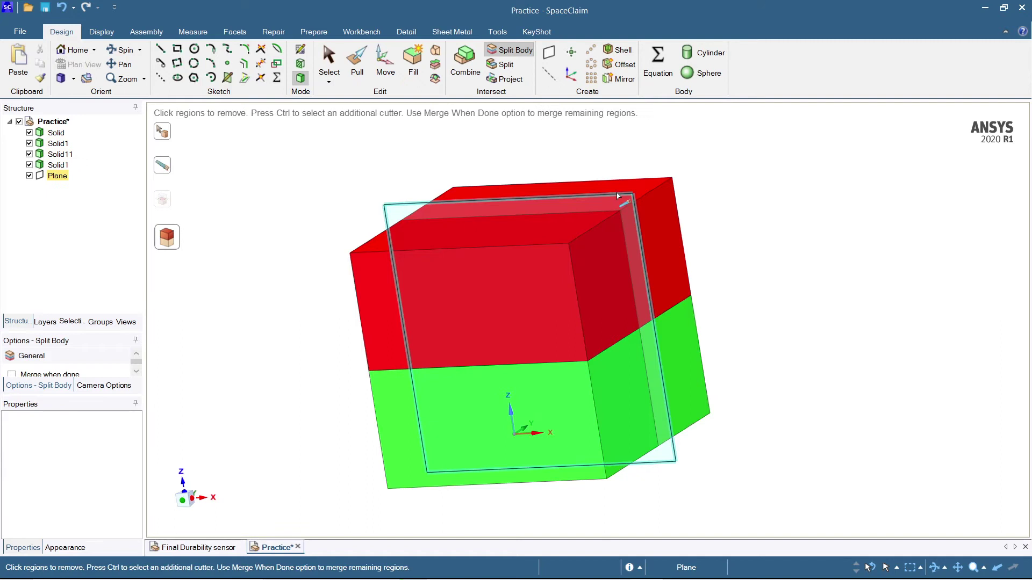
{"action": "left_click", "coordinate": [841, 360]}
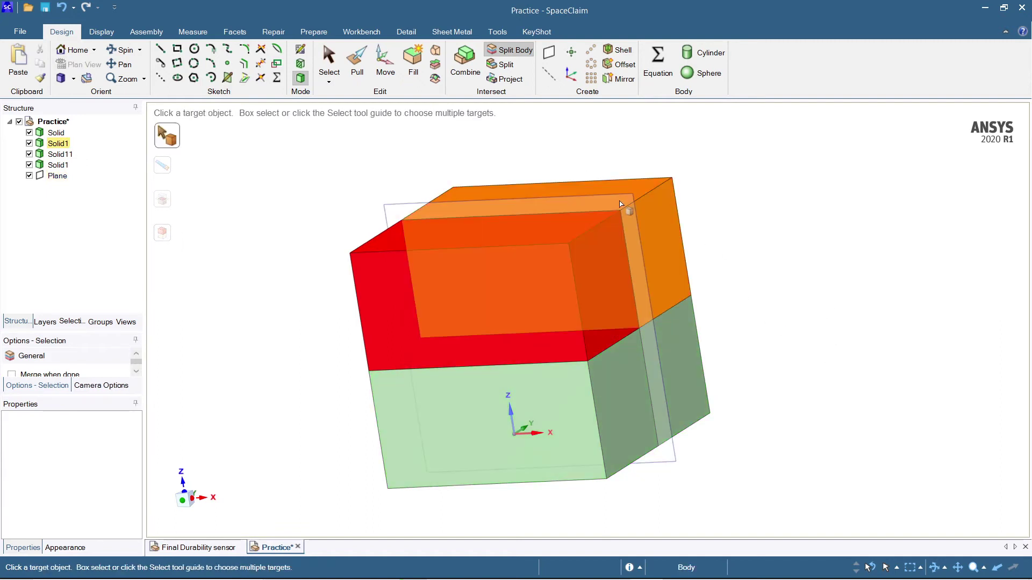
{"action": "key", "text": "Escape"}
{"action": "left_click", "coordinate": [625, 194]}
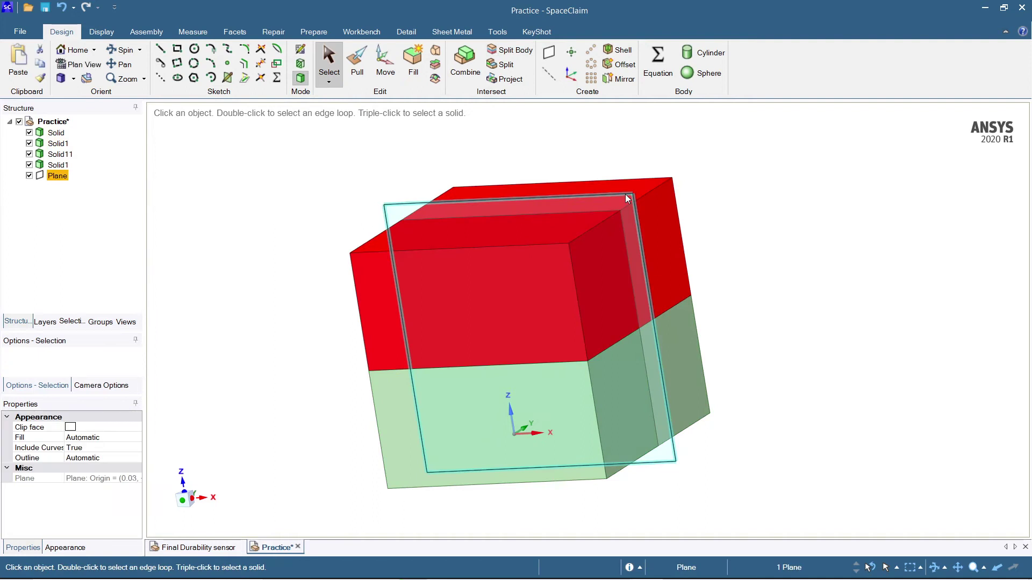
{"action": "key", "text": "Delete"}
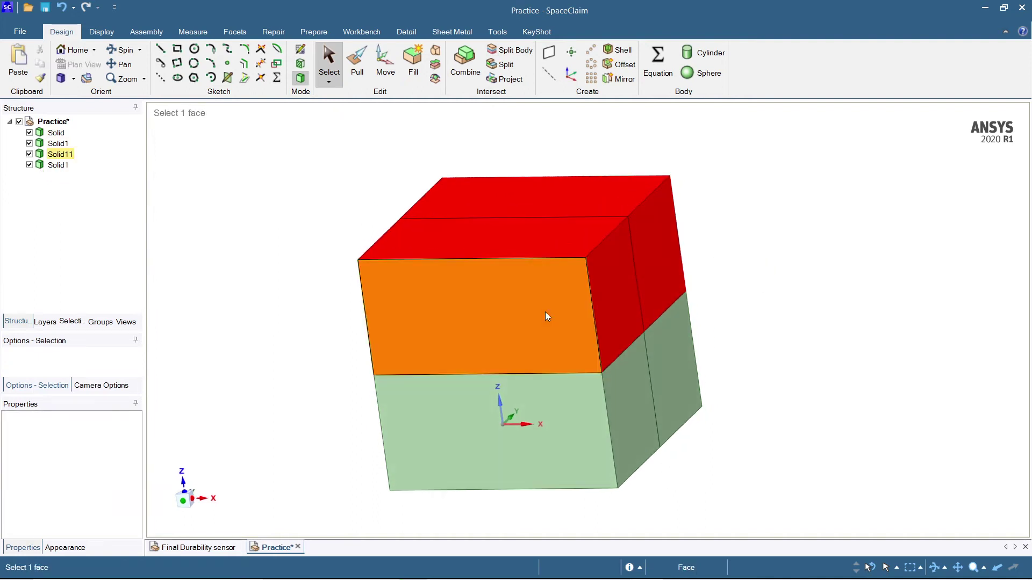
Step: Colour the upper front block bright green from Basic Colors, then orbit to check the result
{"action": "triple_click", "coordinate": [546, 313]}
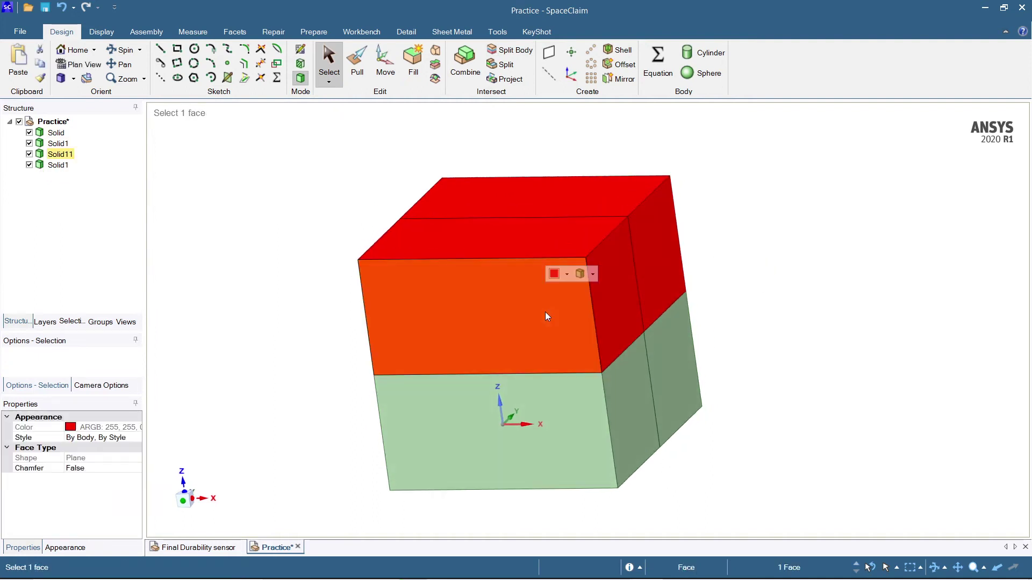
{"action": "left_click", "coordinate": [567, 274]}
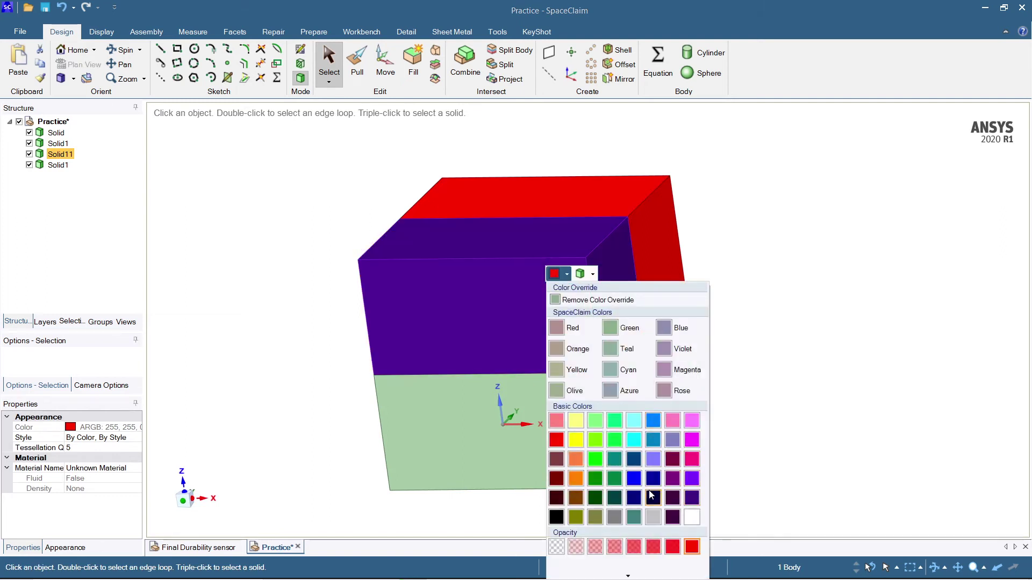
{"action": "left_click", "coordinate": [611, 461]}
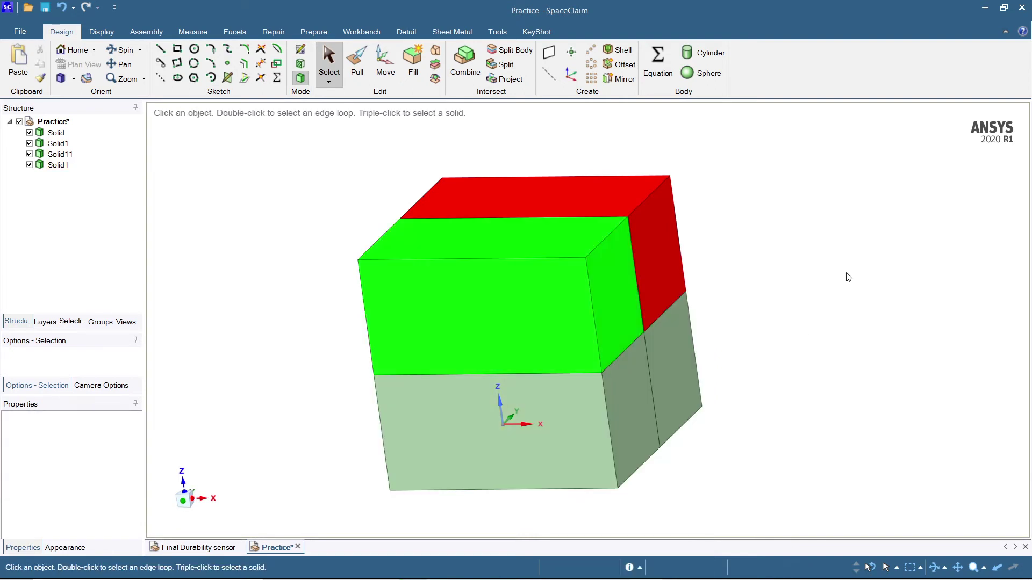
{"action": "middle_click_drag", "start_coordinate": [854, 313], "coordinate": [529, 333]}
{"action": "middle_click_drag", "start_coordinate": [669, 391], "coordinate": [831, 336]}
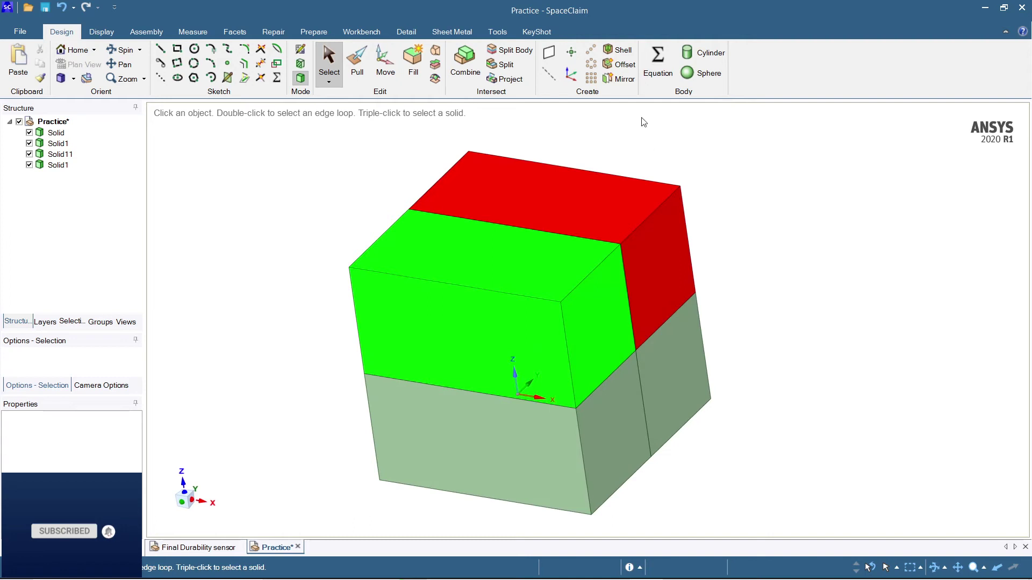
{"action": "middle_click_drag", "start_coordinate": [743, 196], "coordinate": [742, 184]}
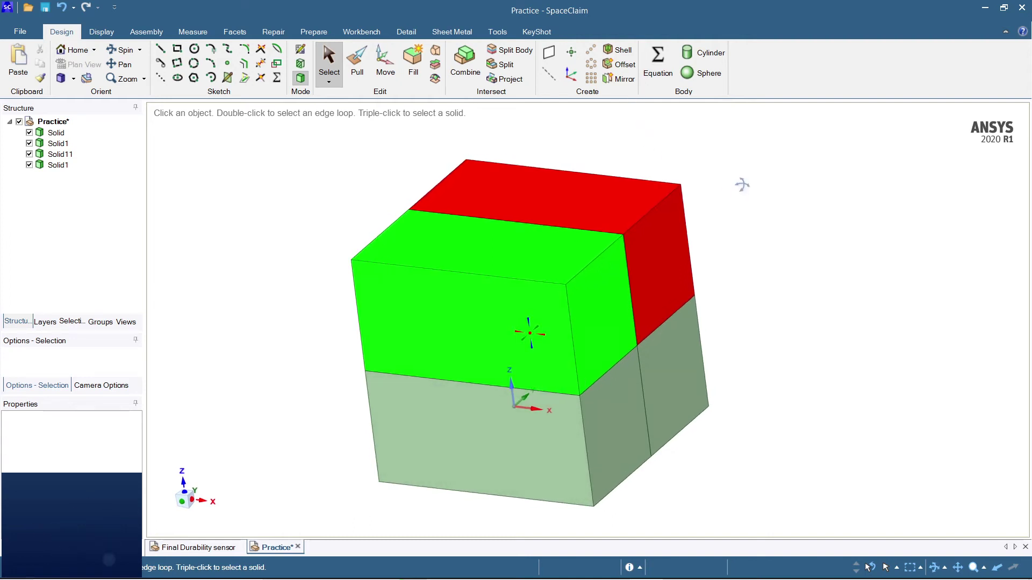
{"action": "mouse_move", "coordinate": [741, 184]}
{"action": "middle_mouse_down"}
{"action": "mouse_move", "coordinate": [741, 194]}
{"action": "mouse_move", "coordinate": [765, 185]}
{"action": "middle_mouse_up"}
{"action": "scroll", "coordinate": [765, 178], "scroll_direction": "up", "scroll_amount": 2}
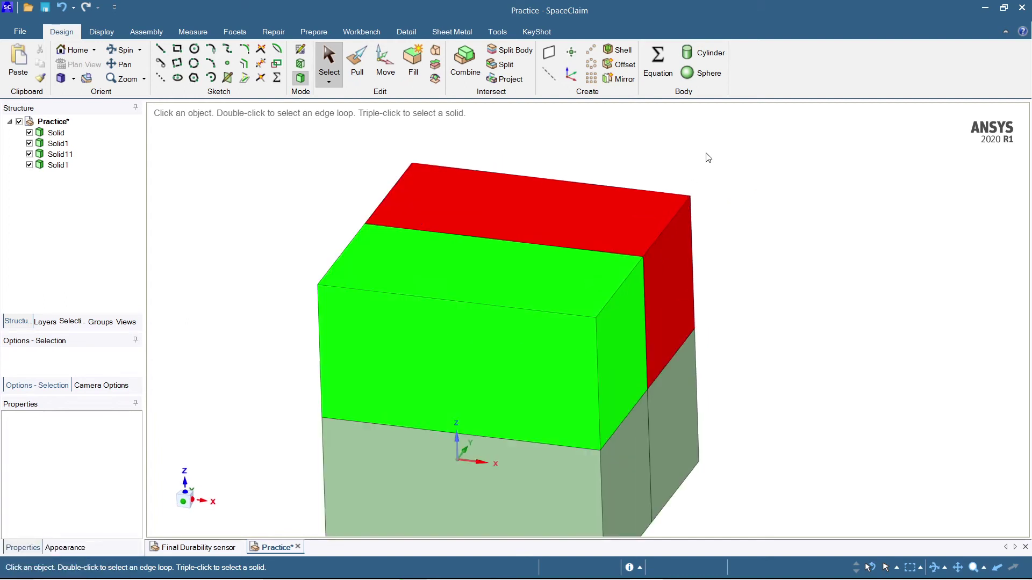
{"action": "scroll", "coordinate": [726, 237], "scroll_direction": "down", "scroll_amount": 2}
{"action": "middle_click_drag", "start_coordinate": [742, 256], "coordinate": [724, 231]}
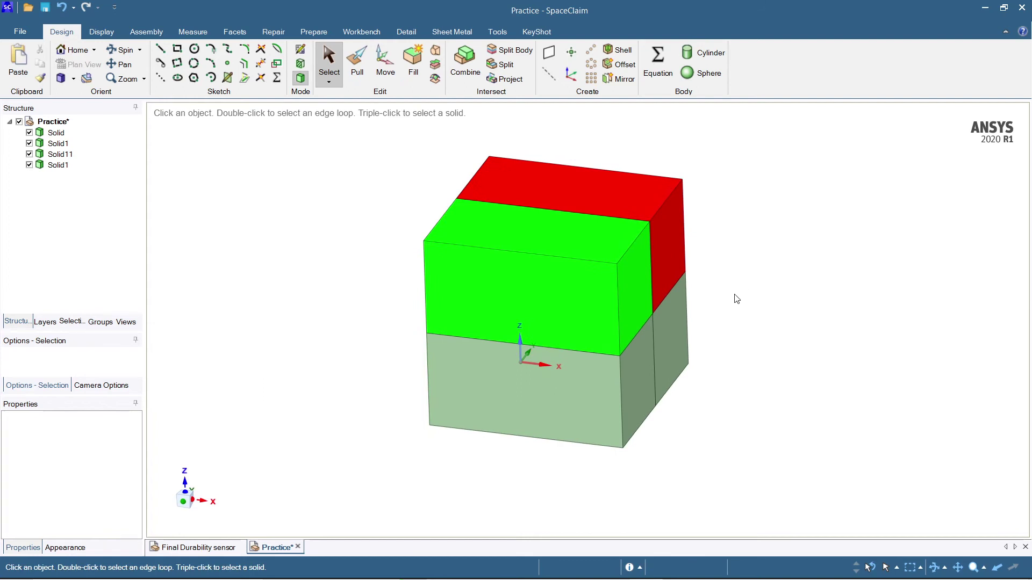
{"action": "middle_click_drag", "start_coordinate": [686, 295], "coordinate": [589, 288]}
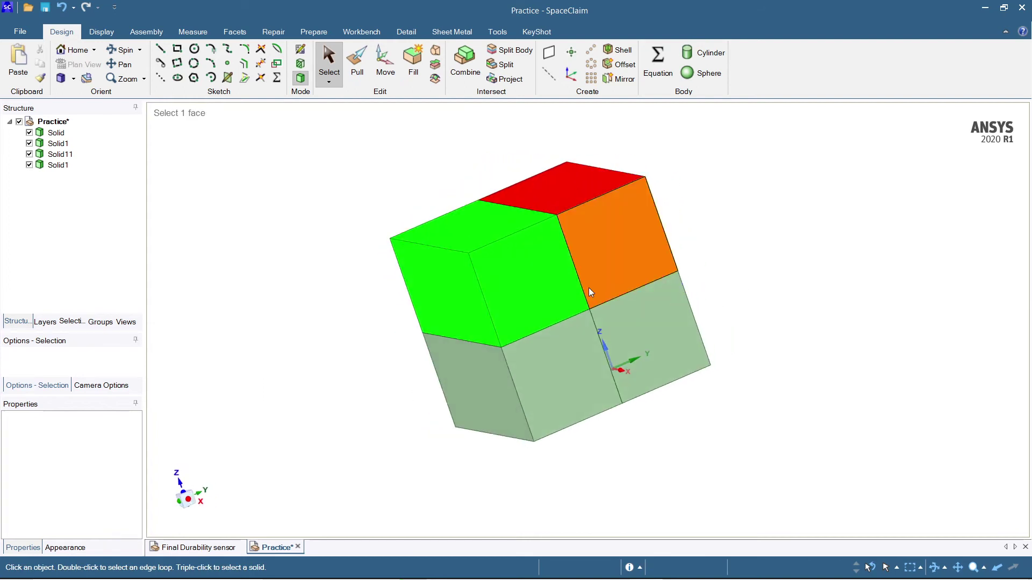
{"action": "left_click", "coordinate": [540, 270], "text": "ctrl"}
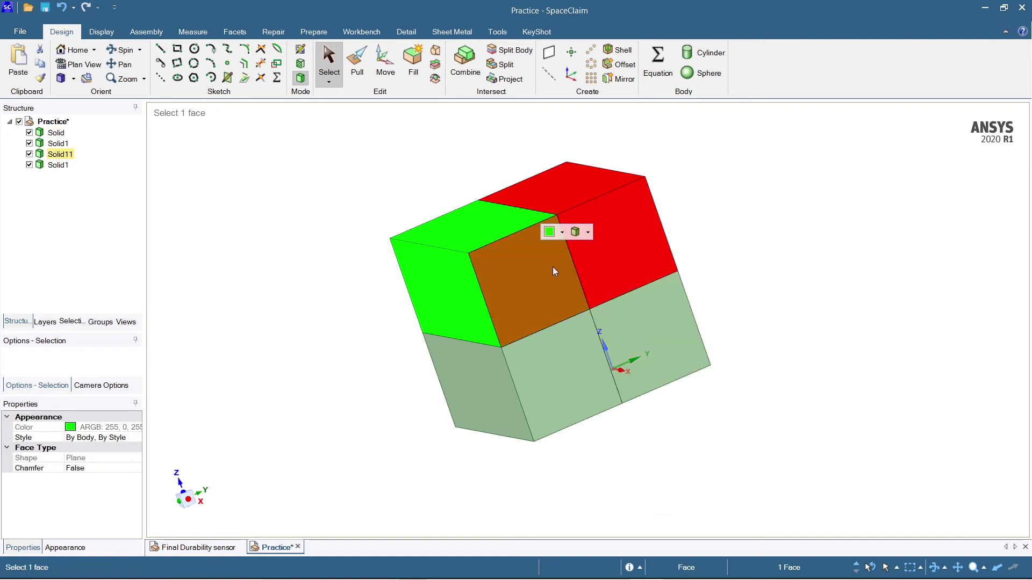
{"action": "middle_click_drag", "start_coordinate": [701, 337], "coordinate": [749, 346]}
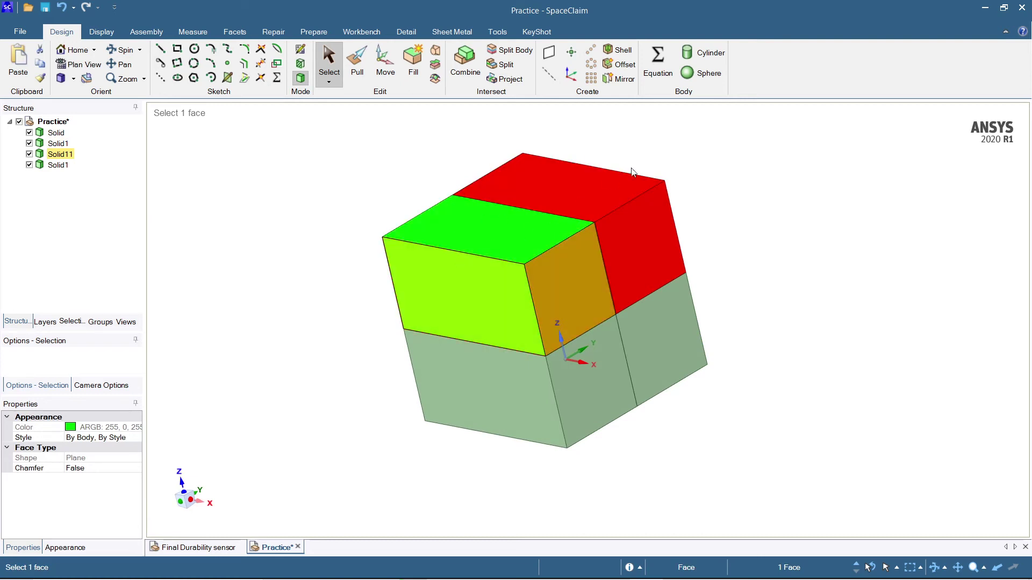
{"action": "left_click", "coordinate": [776, 188]}
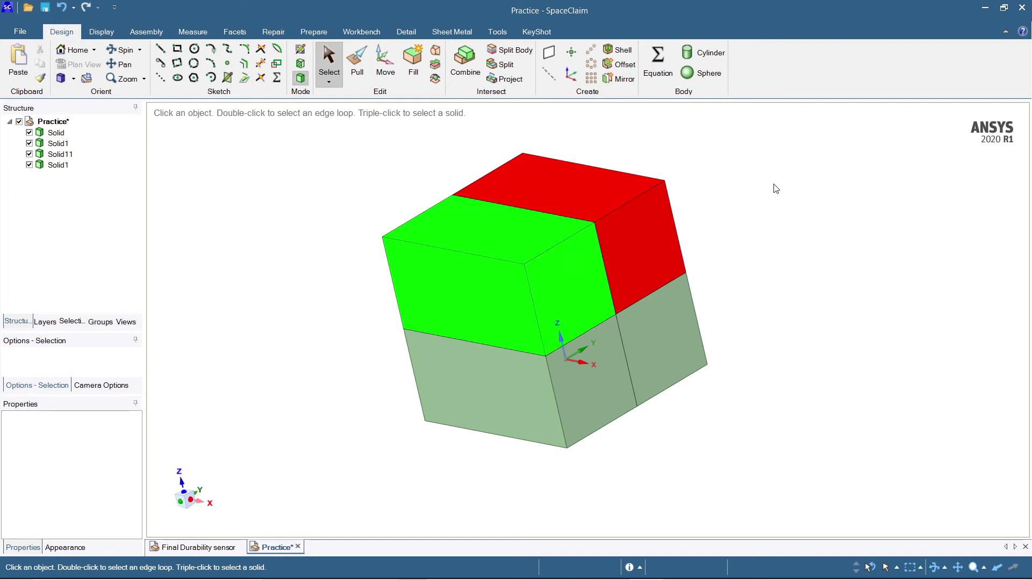
{"action": "left_click", "coordinate": [569, 275]}
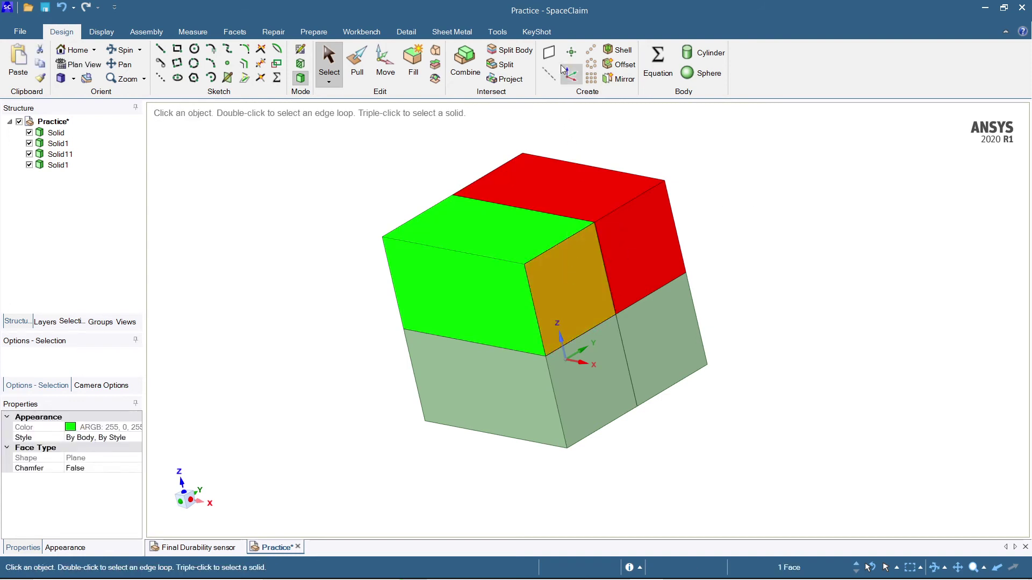
Step: Create a plane on the cube's right side face and move it 50 mm inward
{"action": "left_click", "coordinate": [548, 55]}
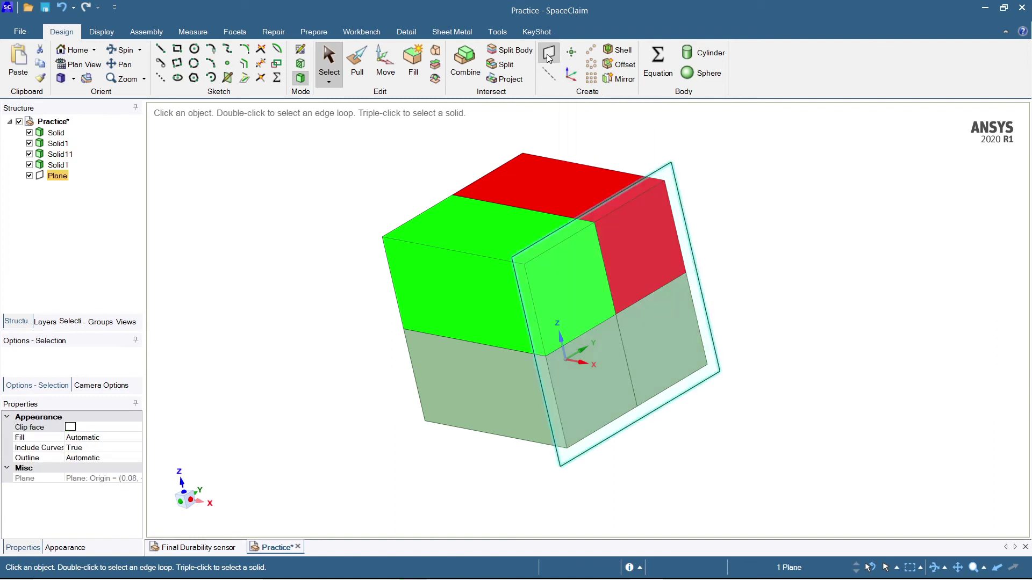
{"action": "left_click", "coordinate": [385, 64]}
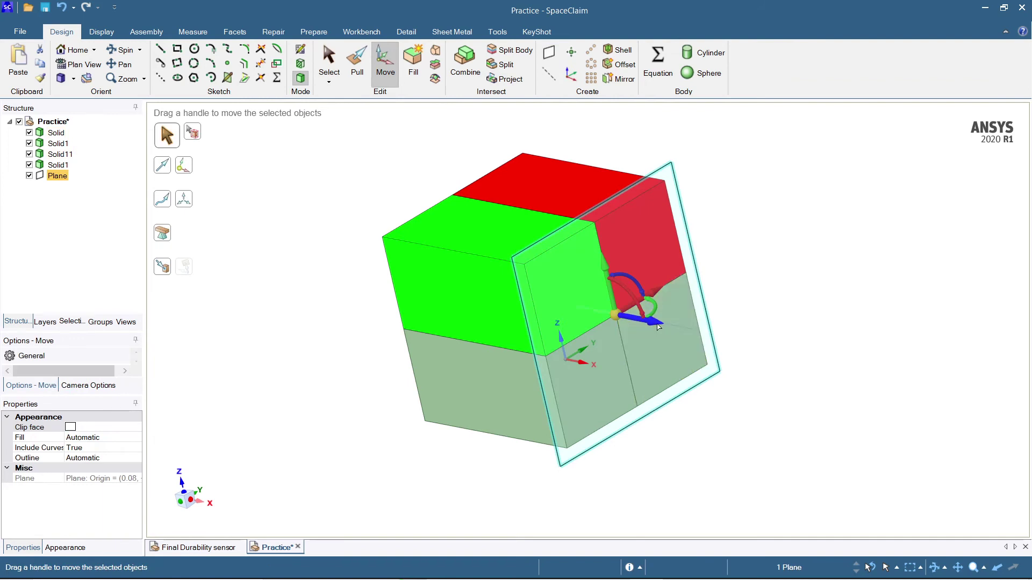
{"action": "left_click_drag", "start_coordinate": [653, 323], "coordinate": [629, 317]}
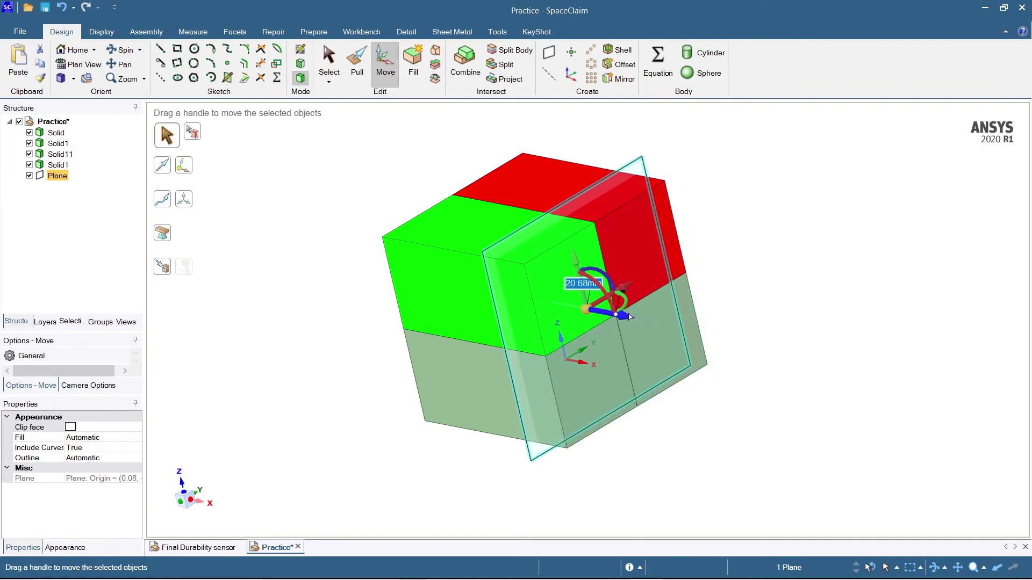
{"action": "type", "text": "50"}
{"action": "key", "text": "Return"}
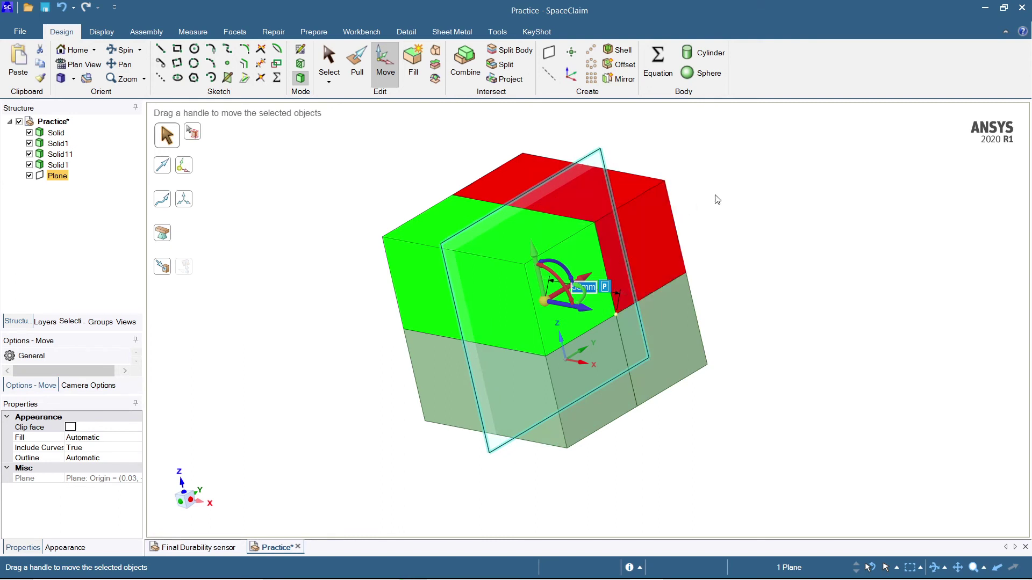
{"action": "key", "text": "Escape"}
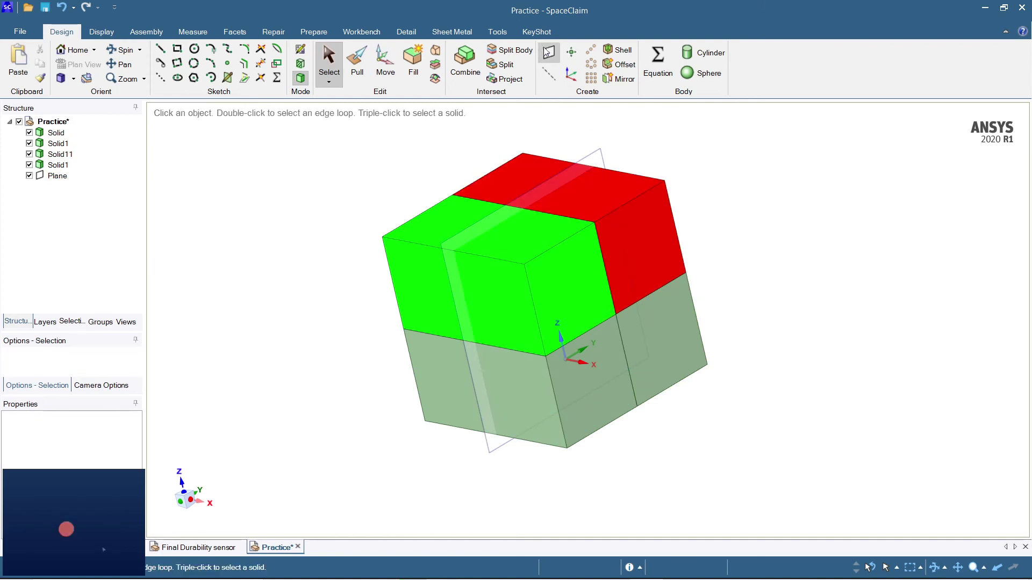
Step: Split the green block with the side plane, adding Solid111, then delete that plane
{"action": "left_click", "coordinate": [510, 50]}
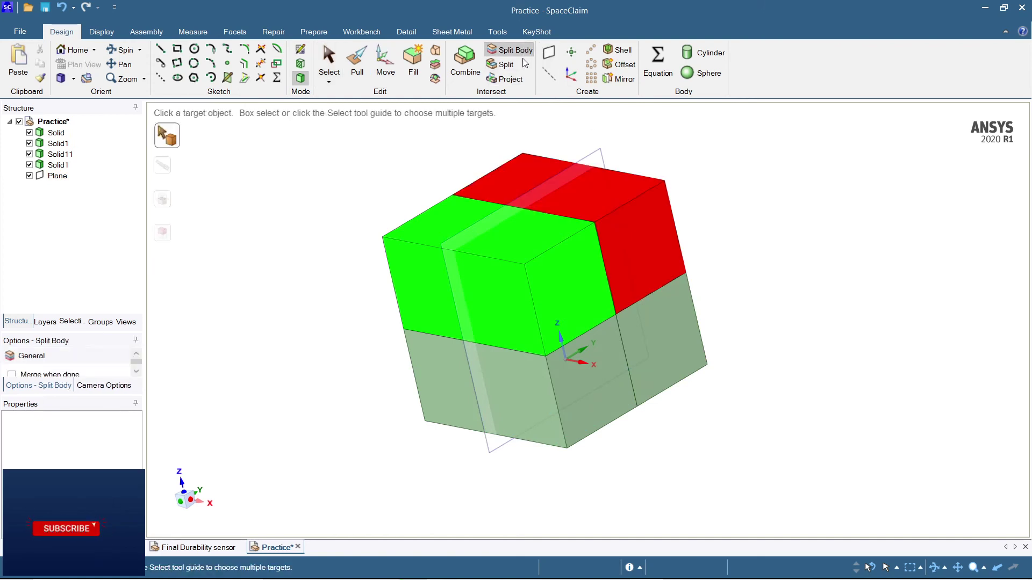
{"action": "left_click", "coordinate": [534, 259]}
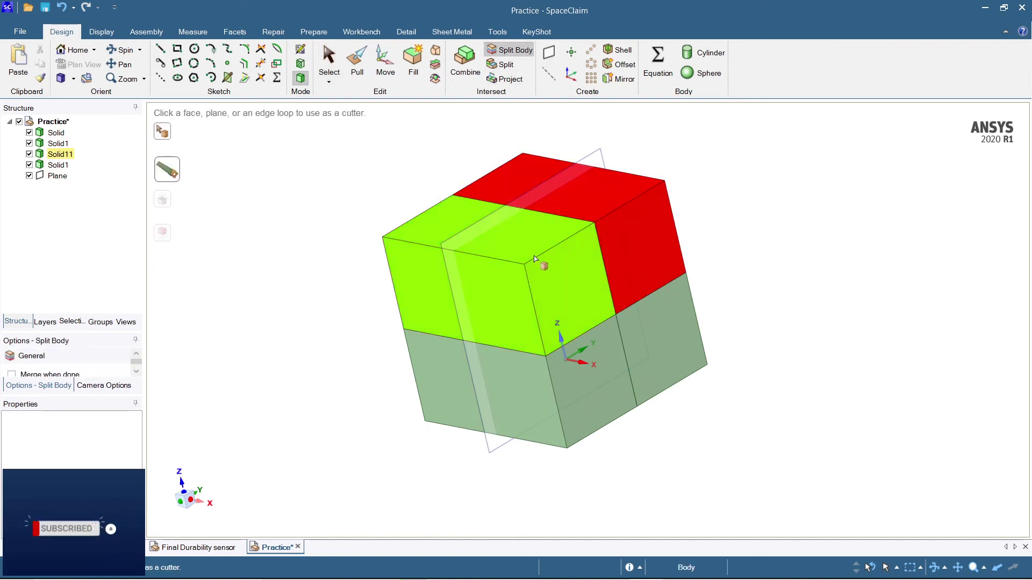
{"action": "left_click", "coordinate": [528, 254]}
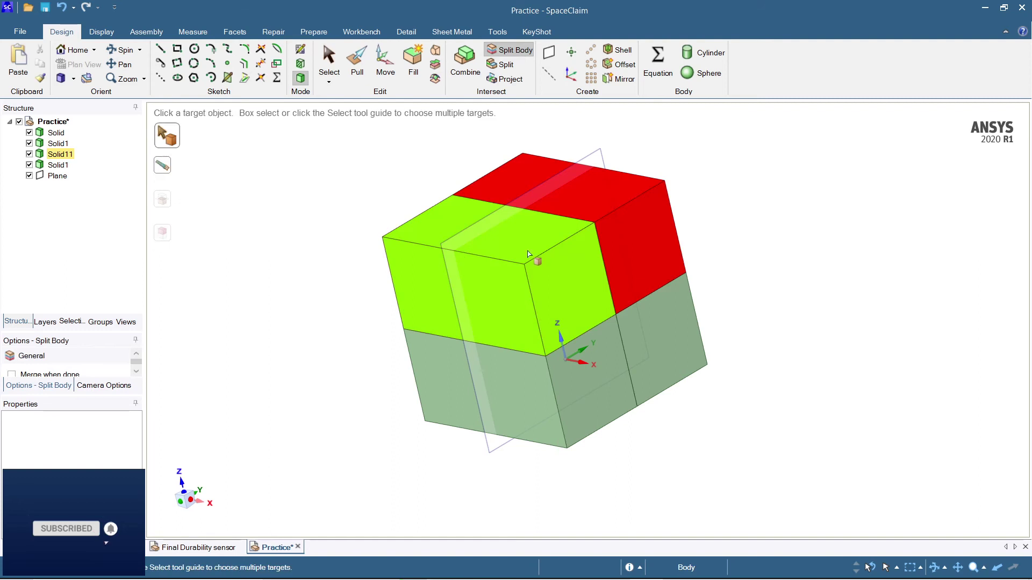
{"action": "left_click", "coordinate": [538, 199]}
{"action": "left_click", "coordinate": [454, 239]}
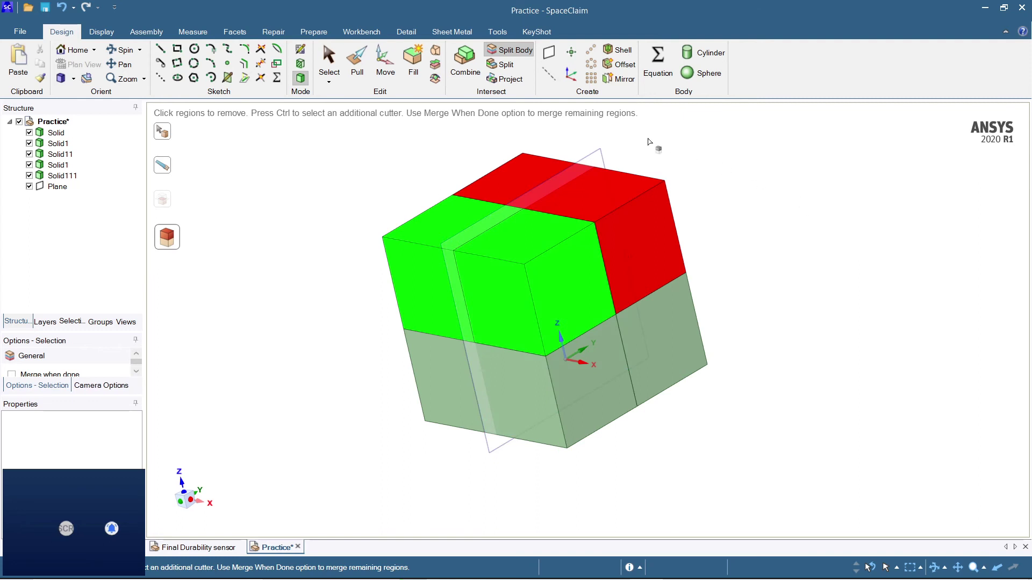
{"action": "key", "text": "Escape"}
{"action": "left_click", "coordinate": [602, 154]}
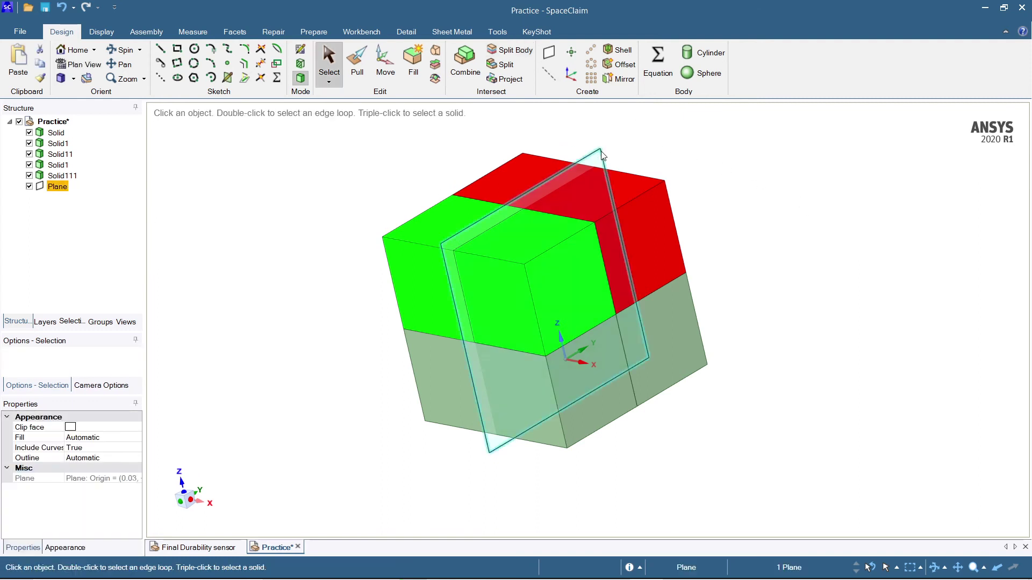
{"action": "key", "text": "Delete"}
Step: Colour Solid111, the split-off front-right piece of the upper block, yellow
{"action": "middle_click_drag", "start_coordinate": [675, 193], "coordinate": [736, 212]}
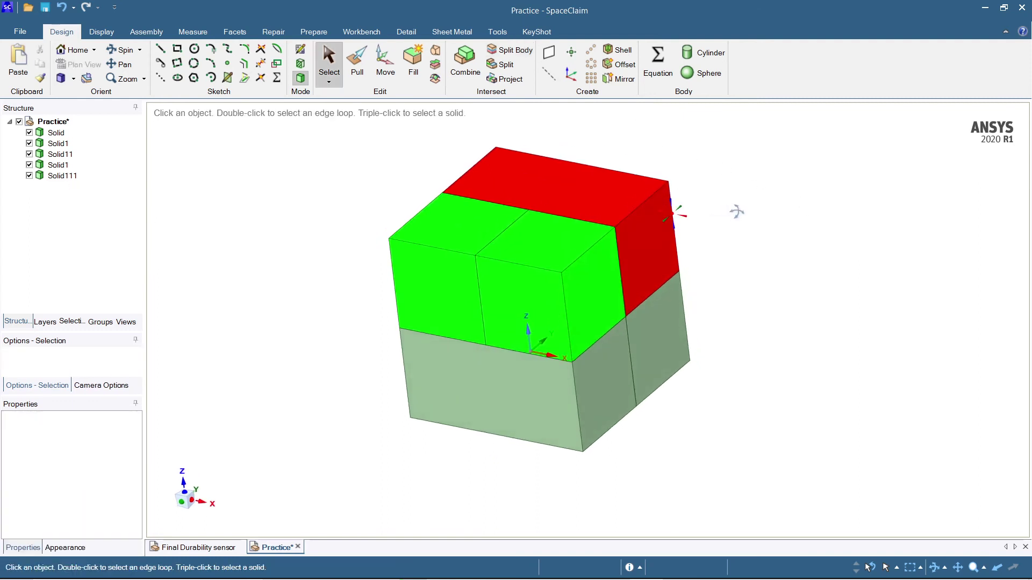
{"action": "scroll", "coordinate": [576, 242], "scroll_direction": "up", "scroll_amount": 1}
{"action": "triple_click", "coordinate": [569, 243]}
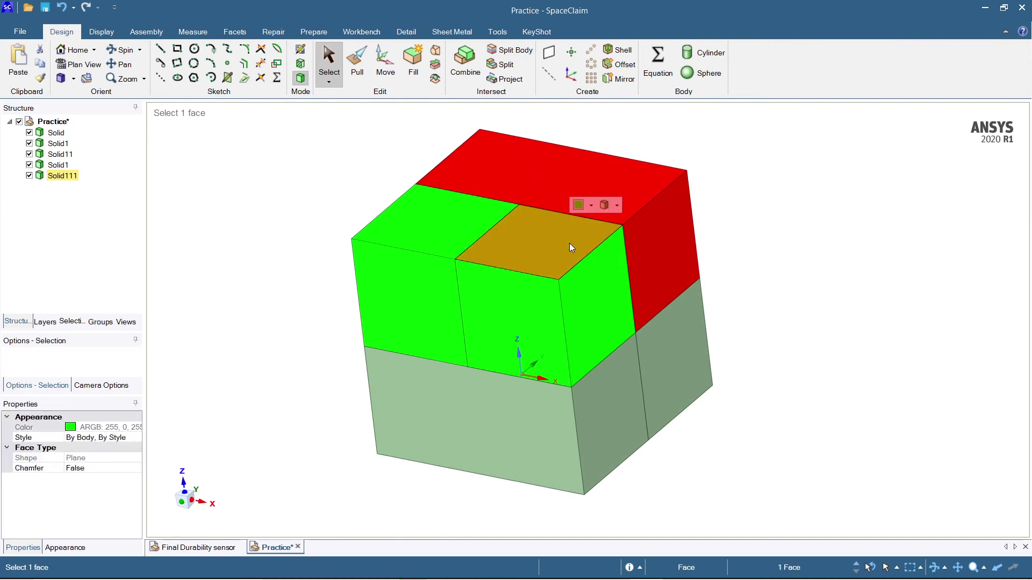
{"action": "key", "text": "Escape"}
{"action": "triple_click", "coordinate": [571, 243]}
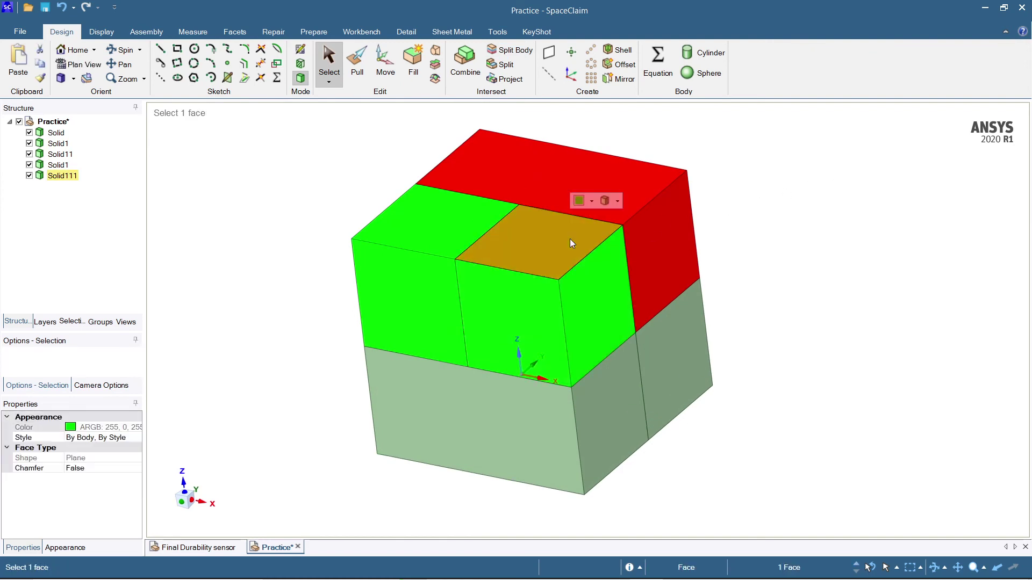
{"action": "left_click", "coordinate": [591, 201]}
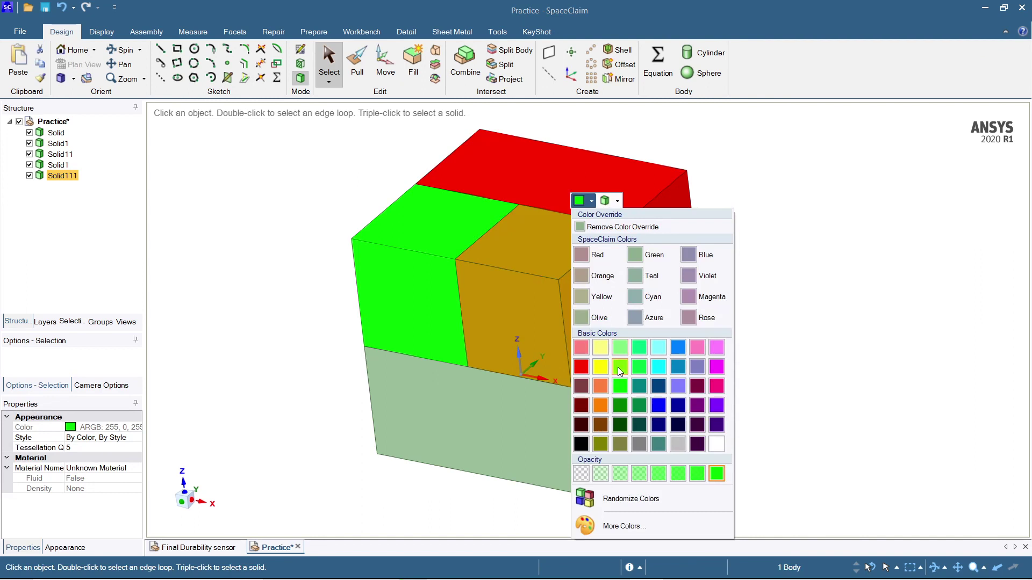
{"action": "left_click", "coordinate": [601, 366]}
{"action": "key", "text": "Escape"}
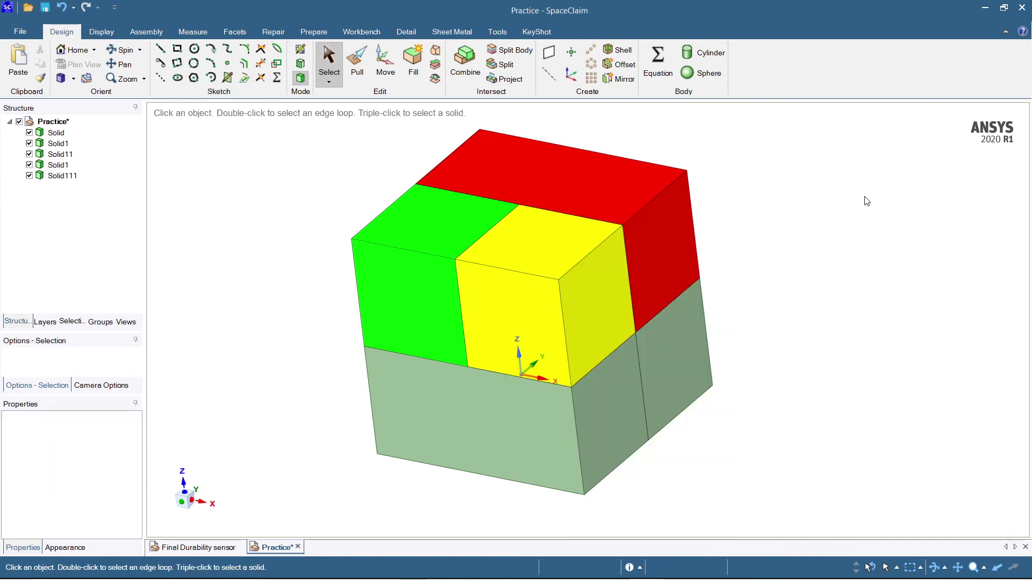